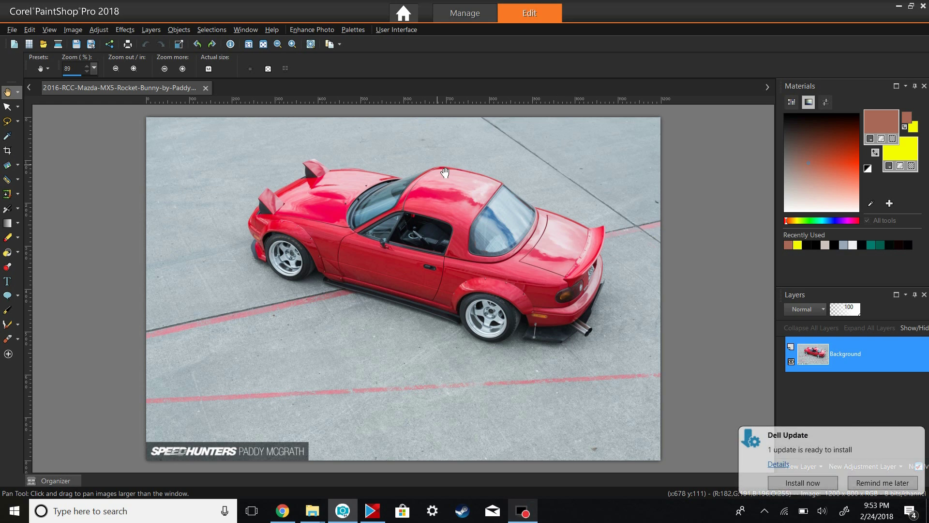
{"action": "left_click", "coordinate": [883, 483]}
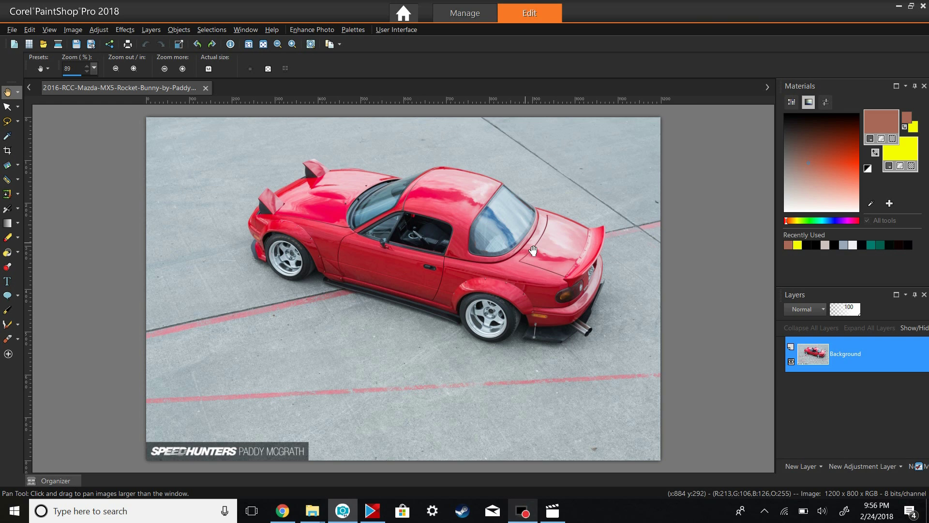
{"action": "left_click", "coordinate": [99, 30]}
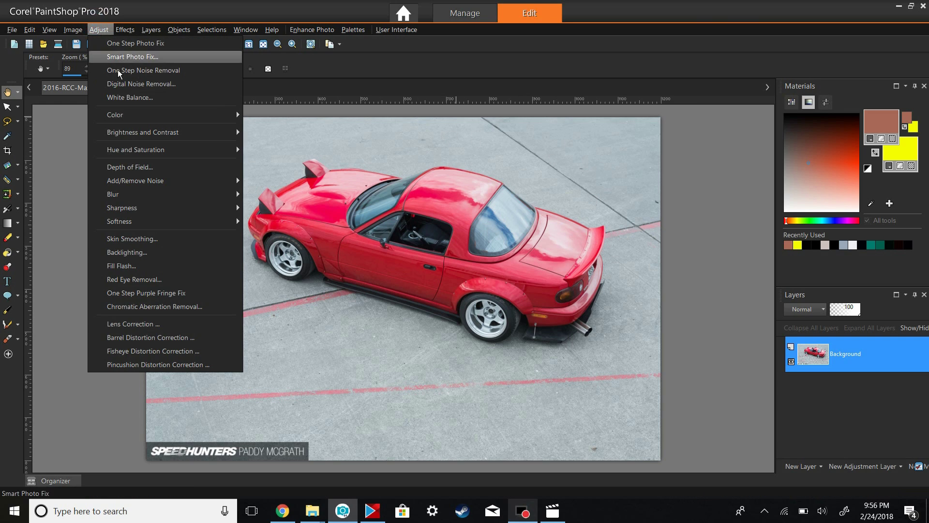
{"action": "mouse_move", "coordinate": [149, 137]}
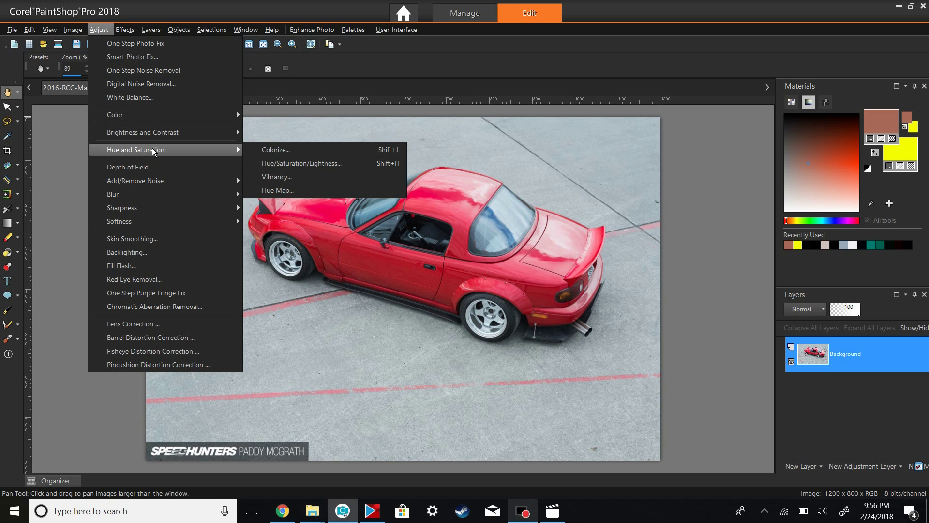
{"action": "left_click", "coordinate": [304, 190]}
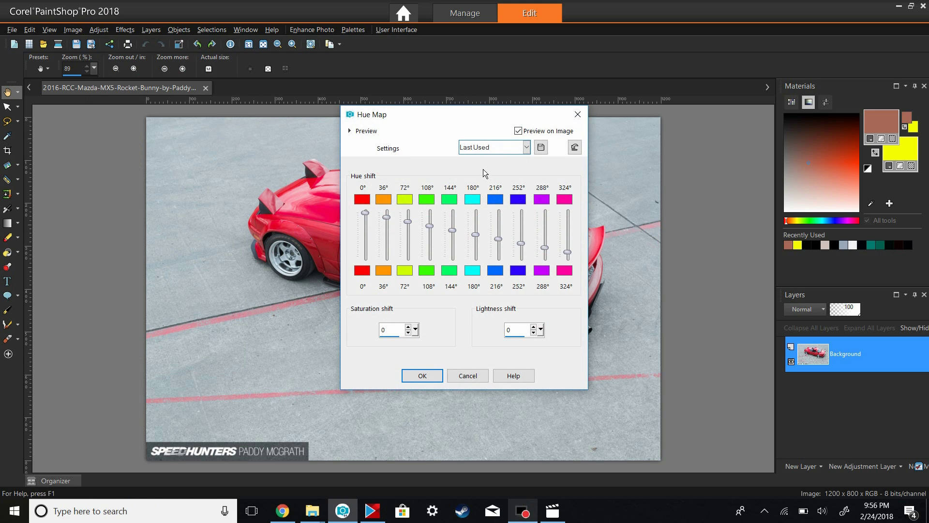
{"action": "left_click", "coordinate": [578, 114]}
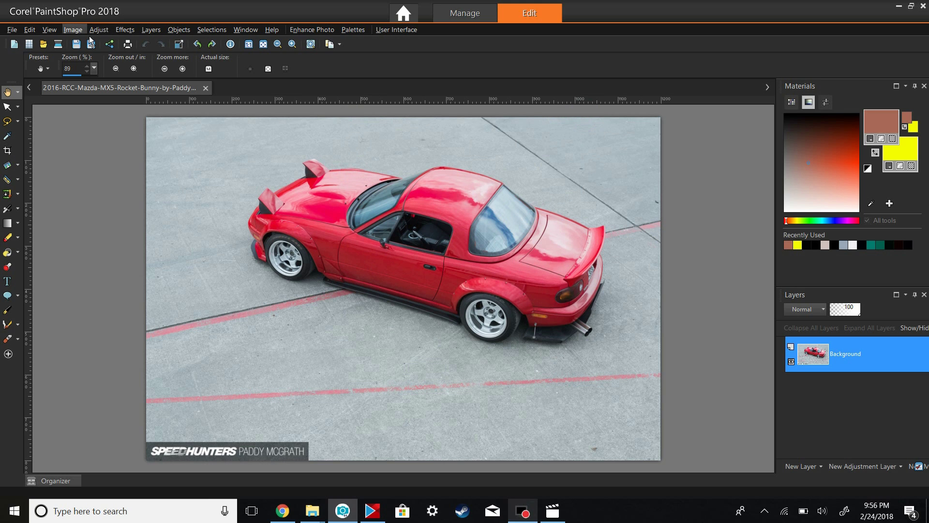
Try Master hue shifts of 14, -29 and -95 on the whole photo with Hue/Saturation/Lightness
{"action": "left_click", "coordinate": [98, 29]}
{"action": "mouse_move", "coordinate": [170, 150]}
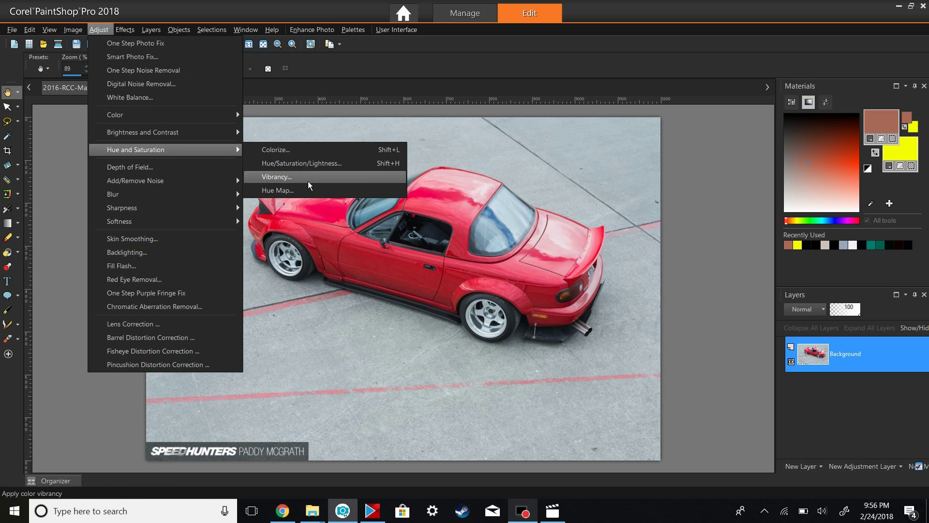
{"action": "left_click", "coordinate": [303, 167]}
{"action": "left_click_drag", "start_coordinate": [433, 130], "coordinate": [719, 126]}
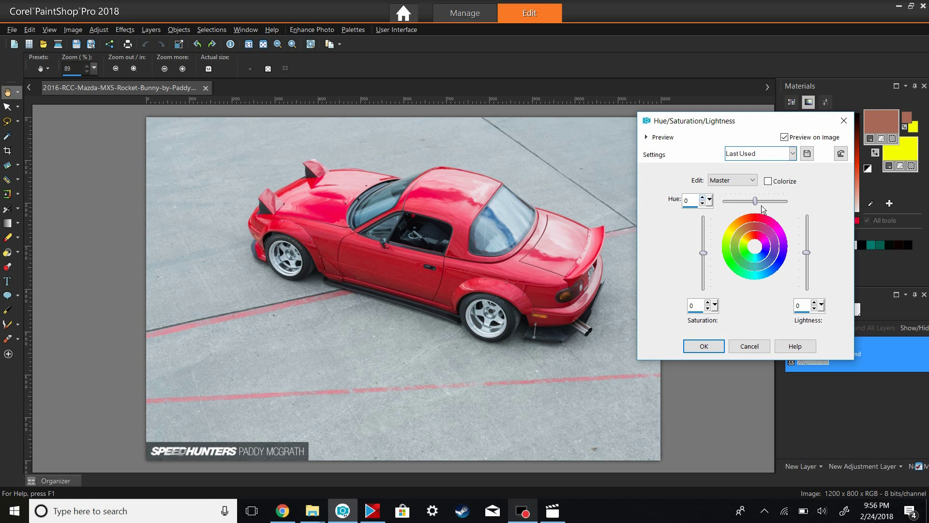
{"action": "mouse_move", "coordinate": [756, 202]}
{"action": "left_mouse_down"}
{"action": "mouse_move", "coordinate": [767, 207]}
{"action": "mouse_move", "coordinate": [760, 259]}
{"action": "mouse_move", "coordinate": [769, 232]}
{"action": "mouse_move", "coordinate": [750, 262]}
{"action": "mouse_move", "coordinate": [756, 212]}
{"action": "mouse_move", "coordinate": [738, 242]}
{"action": "mouse_move", "coordinate": [763, 217]}
{"action": "left_mouse_up"}
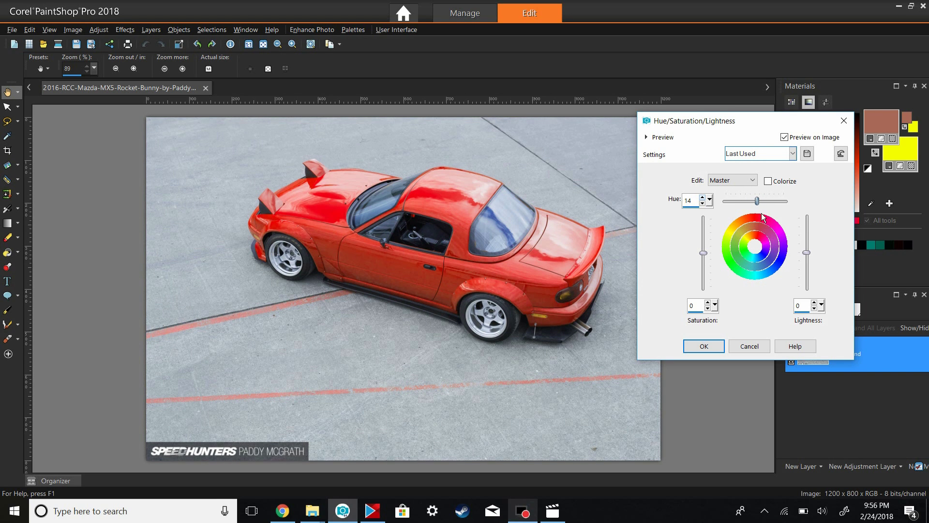
{"action": "left_click_drag", "start_coordinate": [762, 214], "coordinate": [757, 218]}
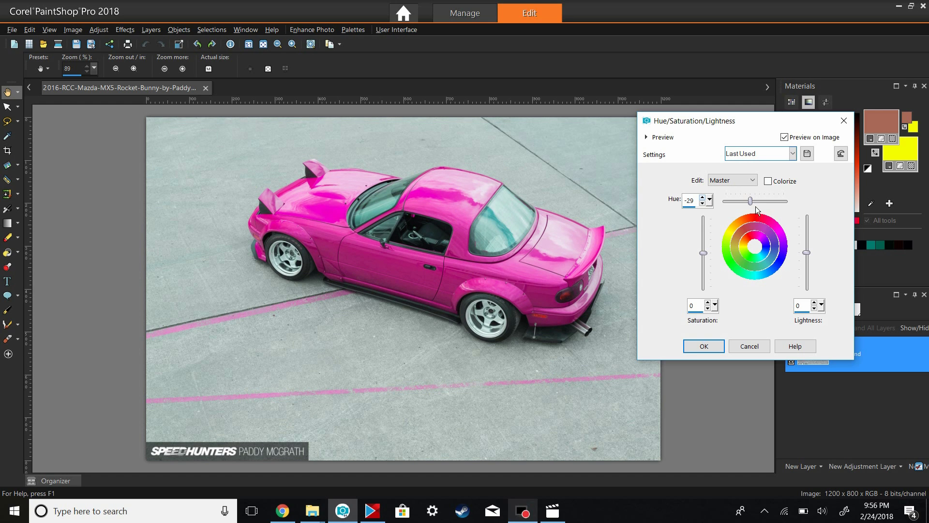
{"action": "mouse_move", "coordinate": [756, 206]}
{"action": "left_mouse_down"}
{"action": "mouse_move", "coordinate": [765, 208]}
{"action": "mouse_move", "coordinate": [747, 214]}
{"action": "left_mouse_up"}
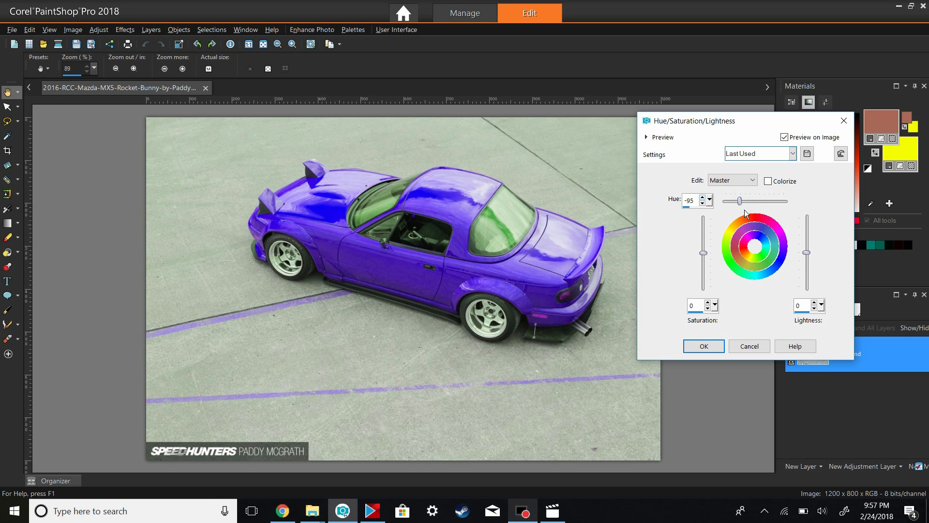
{"action": "left_click", "coordinate": [844, 121]}
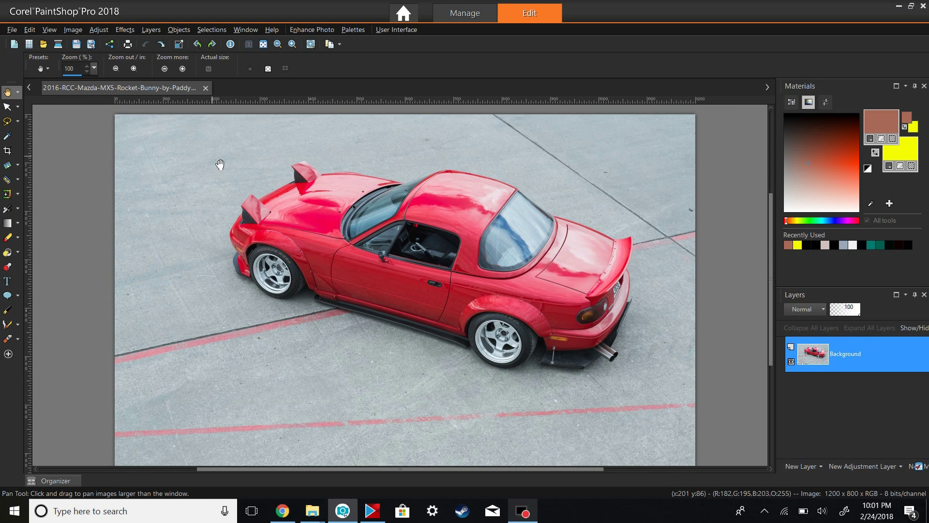
Try an Edge Seeker freehand selection along the hood's far edge, beginning at the windshield corner
{"action": "left_click", "coordinate": [8, 122]}
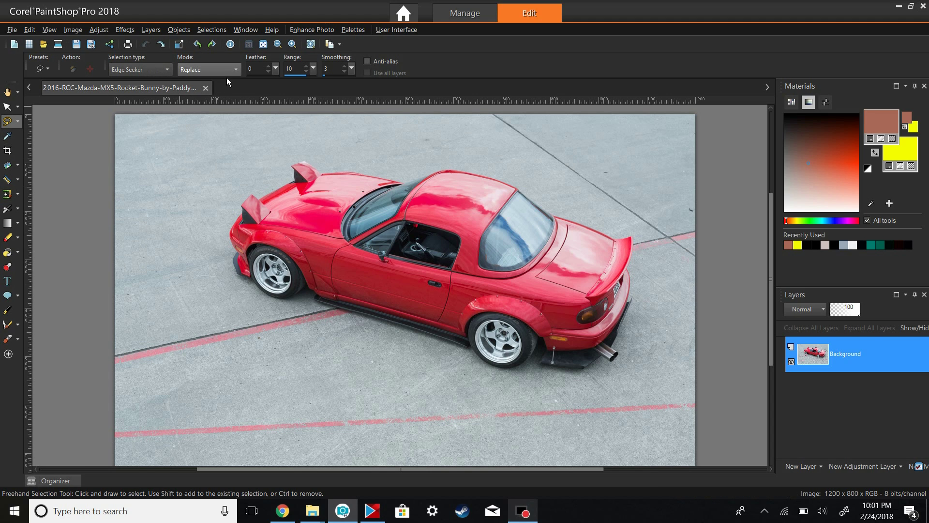
{"action": "scroll", "coordinate": [388, 176], "scroll_direction": "up", "scroll_amount": 4}
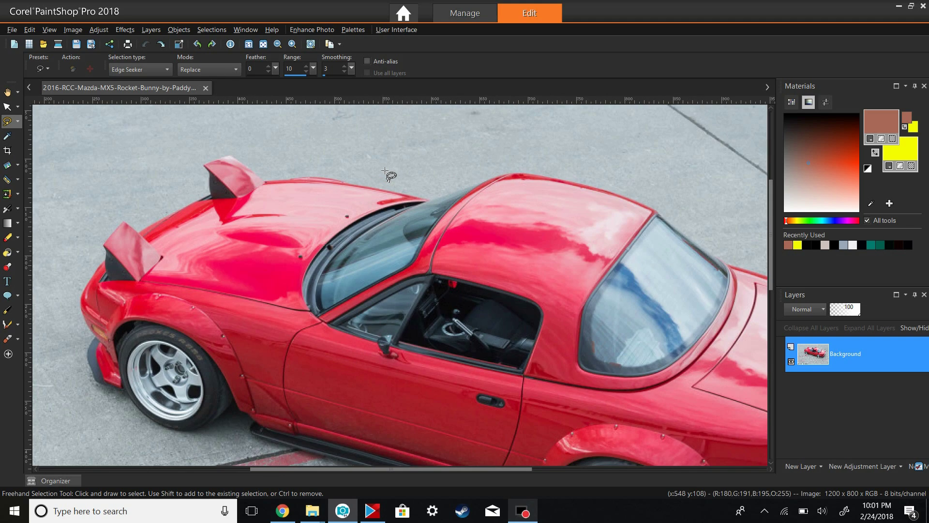
{"action": "scroll", "coordinate": [379, 193], "scroll_direction": "up", "scroll_amount": 3}
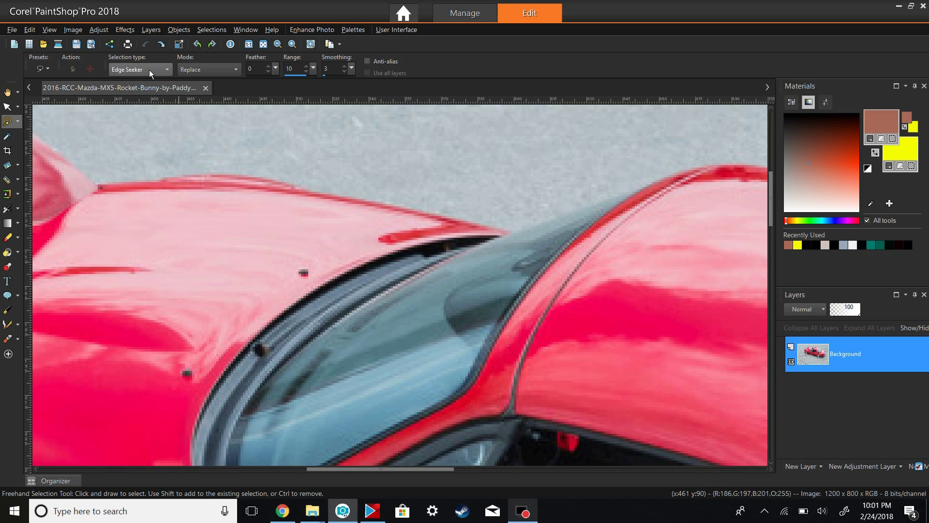
{"action": "left_click", "coordinate": [509, 233]}
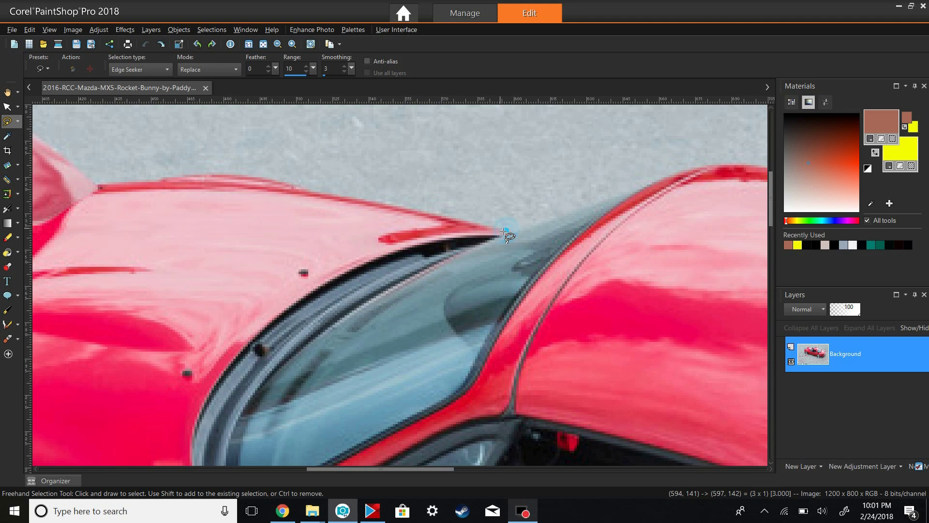
{"action": "left_click", "coordinate": [481, 226]}
{"action": "left_click", "coordinate": [469, 222]}
{"action": "left_click", "coordinate": [426, 213]}
{"action": "left_click", "coordinate": [406, 210]}
{"action": "left_click", "coordinate": [390, 207]}
{"action": "left_click", "coordinate": [375, 203]}
{"action": "right_click", "coordinate": [353, 201]}
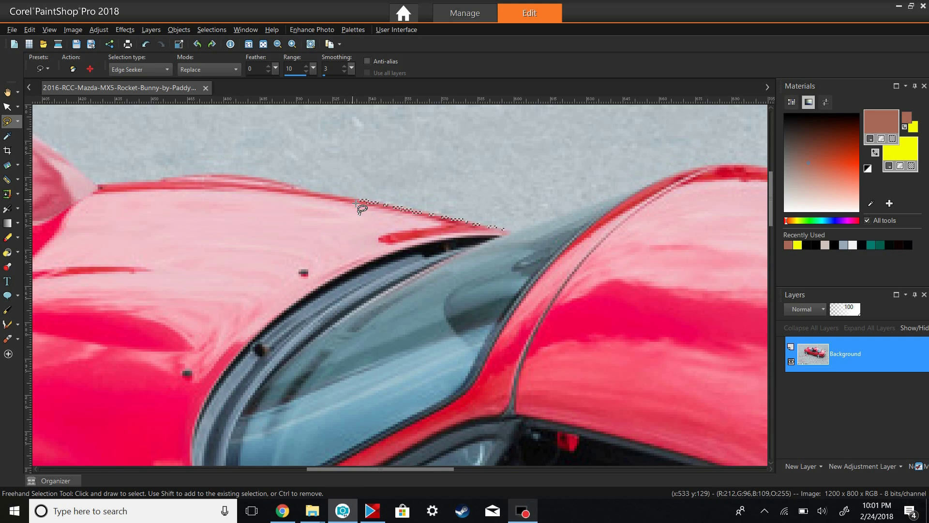
Start a new Edge Seeker outline at the windshield corner and trace the hood's far edge to the raised far headlight
{"action": "scroll", "coordinate": [353, 200], "scroll_direction": "down", "scroll_amount": 2}
{"action": "scroll", "coordinate": [216, 139], "scroll_direction": "down", "scroll_amount": 1}
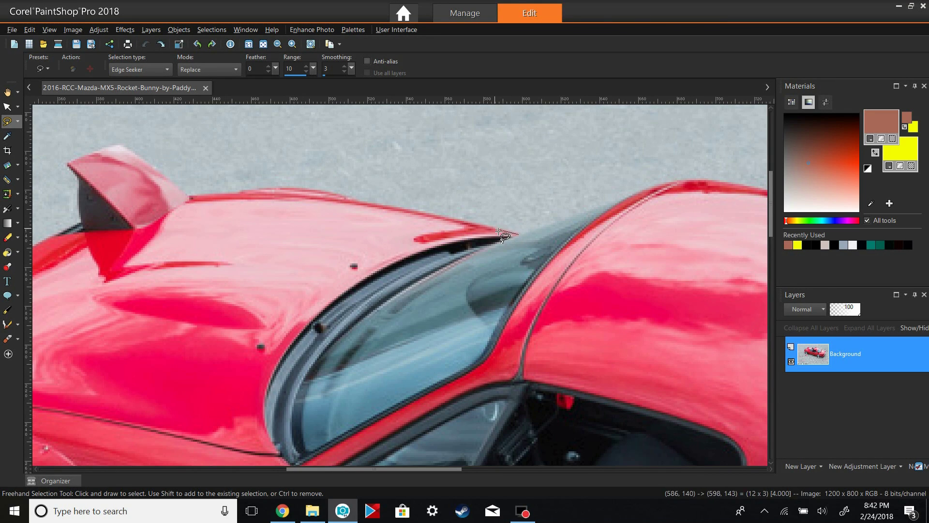
{"action": "left_click", "coordinate": [517, 235]}
{"action": "left_click", "coordinate": [382, 206]}
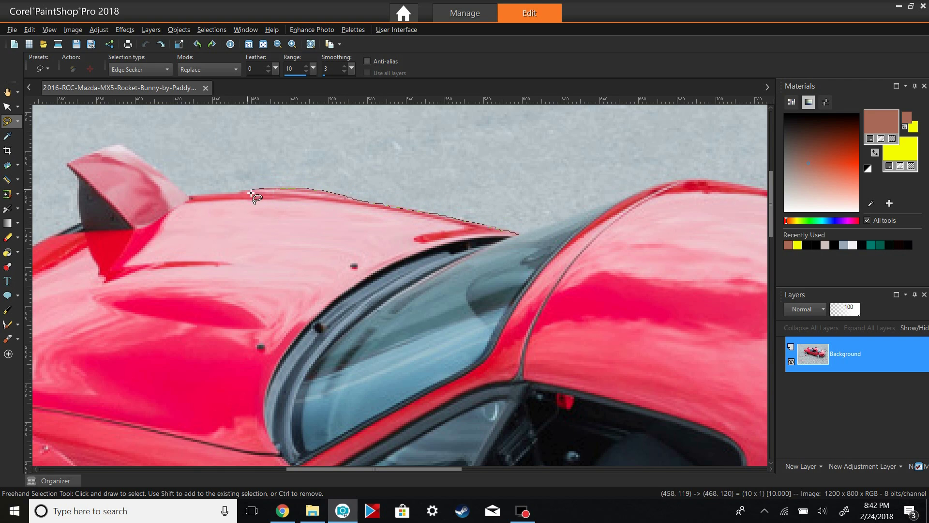
{"action": "left_click", "coordinate": [191, 196]}
Trace the outline around the raised far headlight's red cover down to its base, leaving out the black side
{"action": "left_click", "coordinate": [177, 188]}
{"action": "left_click", "coordinate": [145, 158]}
{"action": "left_click", "coordinate": [114, 147]}
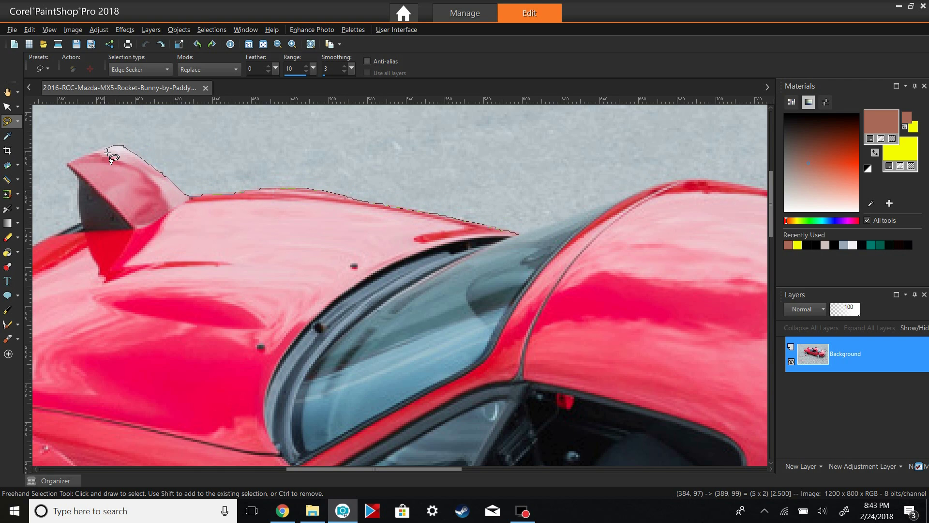
{"action": "left_click", "coordinate": [70, 163]}
{"action": "left_click", "coordinate": [78, 178]}
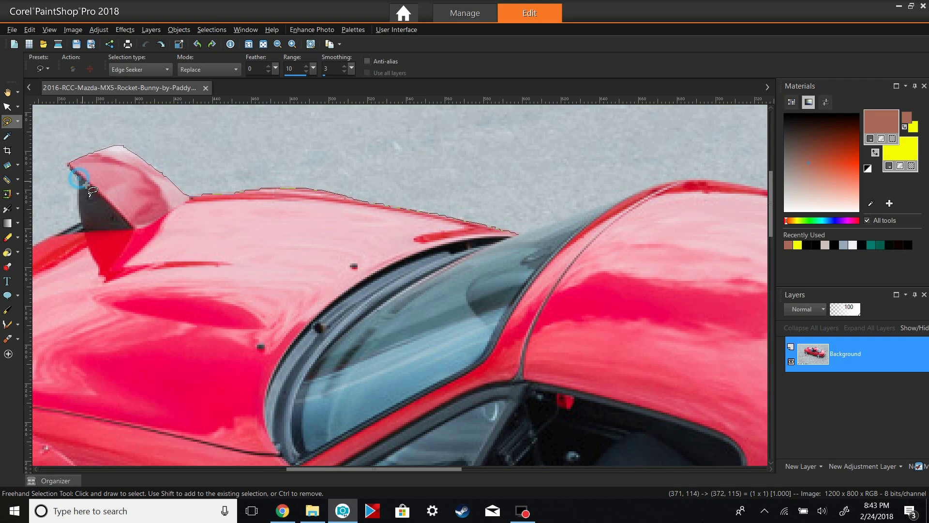
{"action": "left_click", "coordinate": [131, 227]}
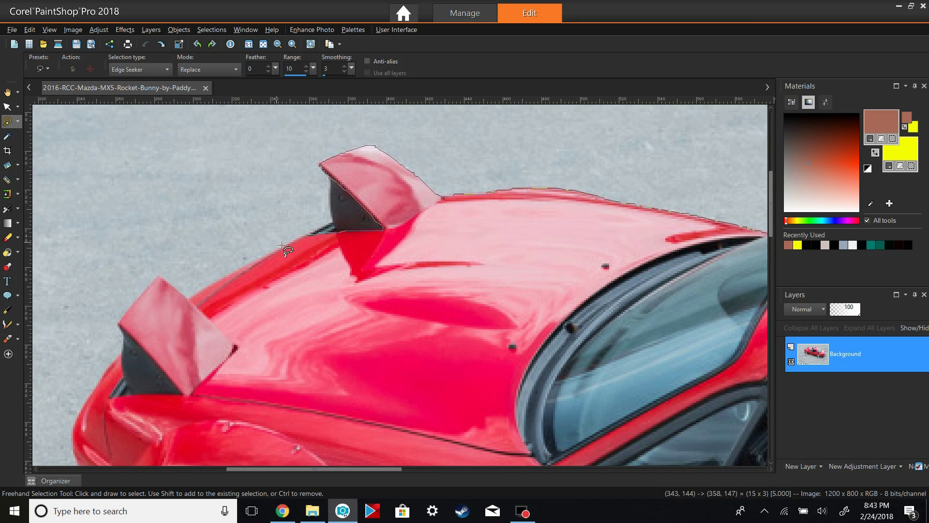
Extend the outline along the hood's front edge and around the near headlight's red cover, leaving out its black side
{"action": "left_click", "coordinate": [285, 244]}
{"action": "left_click", "coordinate": [246, 266]}
{"action": "left_click", "coordinate": [202, 288]}
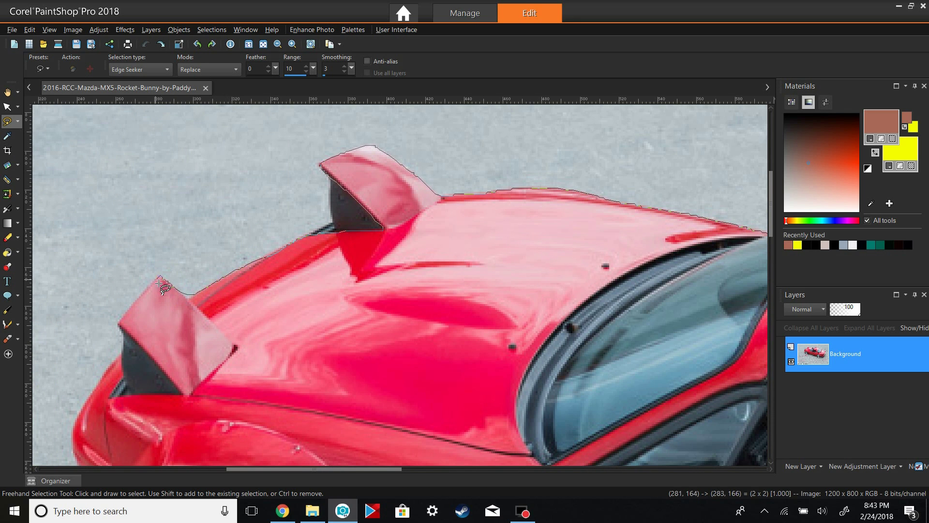
{"action": "left_click", "coordinate": [150, 359]}
{"action": "left_click", "coordinate": [180, 392]}
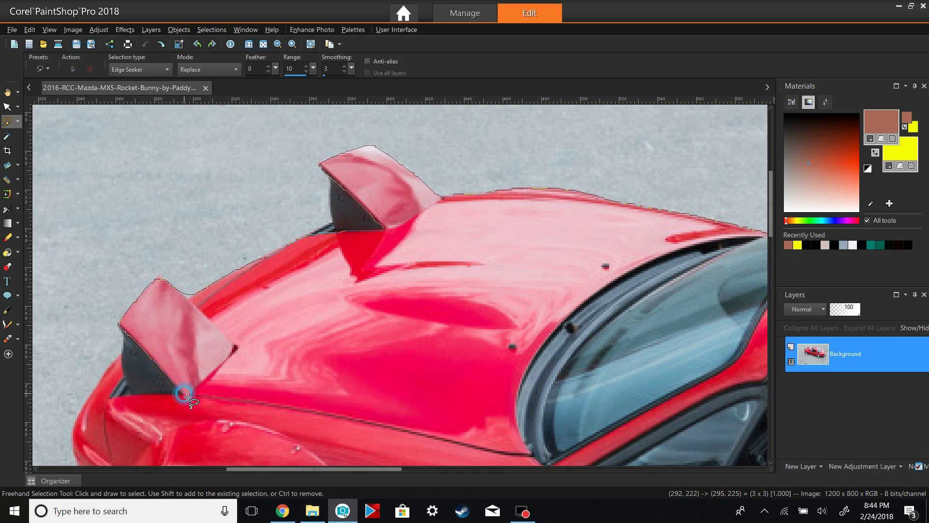
{"action": "left_click", "coordinate": [157, 393]}
{"action": "left_click", "coordinate": [117, 396]}
Trace the outline from the near headlight's base down the front edge of the car's nose
{"action": "left_click", "coordinate": [122, 372]}
{"action": "left_click", "coordinate": [118, 358]}
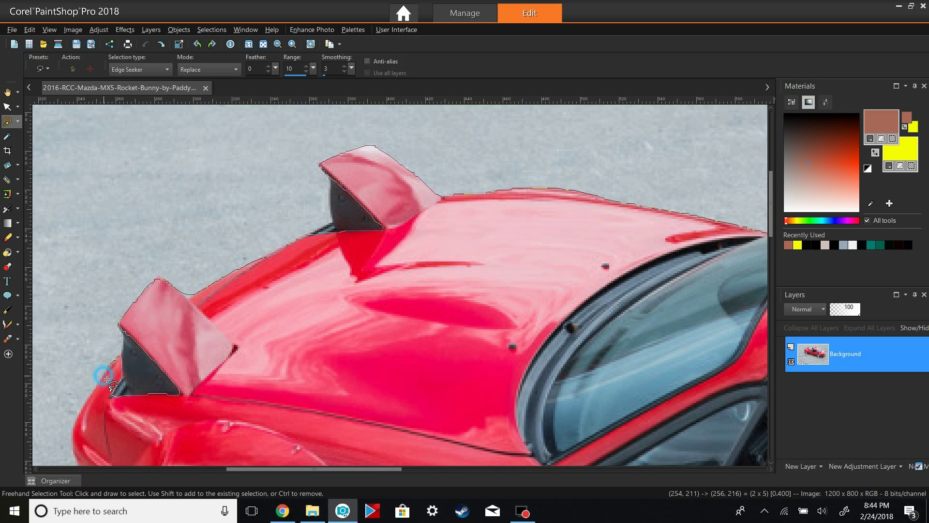
{"action": "left_click", "coordinate": [95, 389]}
{"action": "left_click", "coordinate": [73, 434]}
{"action": "left_click", "coordinate": [74, 318]}
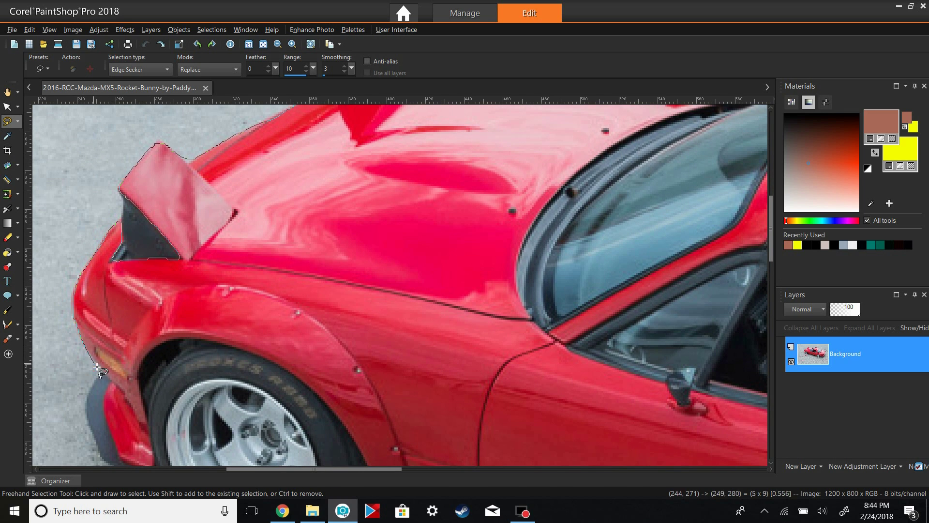
Extend the outline around the red lower corner of the front bumper to the front tire, leaving out the black lip
{"action": "left_click", "coordinate": [111, 380]}
{"action": "left_click", "coordinate": [105, 403]}
{"action": "left_click", "coordinate": [106, 419]}
{"action": "left_click", "coordinate": [122, 456]}
{"action": "left_click", "coordinate": [149, 413]}
{"action": "left_click", "coordinate": [153, 402]}
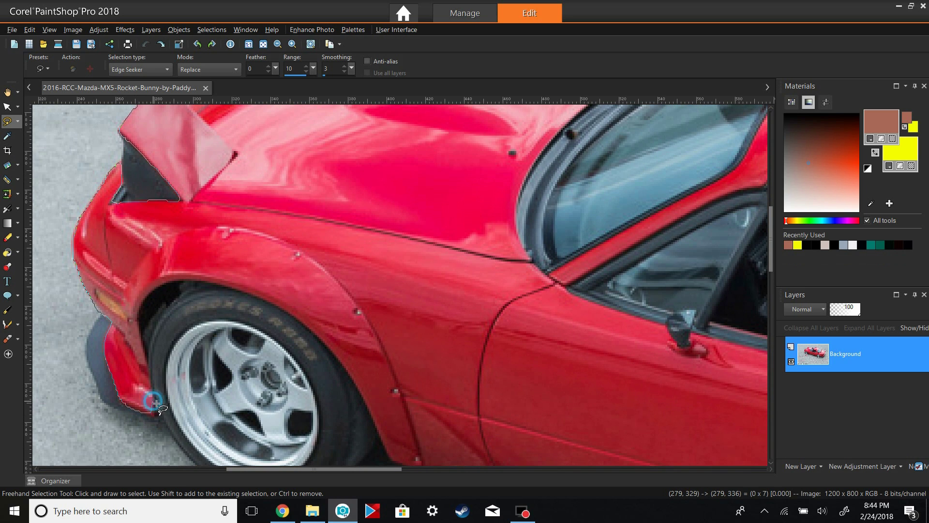
Trace the outline along the inner edge of the front wheel arch, keeping the tire outside the selection
{"action": "left_click", "coordinate": [147, 362]}
{"action": "left_click", "coordinate": [138, 330]}
{"action": "left_click", "coordinate": [141, 303]}
{"action": "left_click", "coordinate": [180, 285]}
{"action": "left_click", "coordinate": [216, 284]}
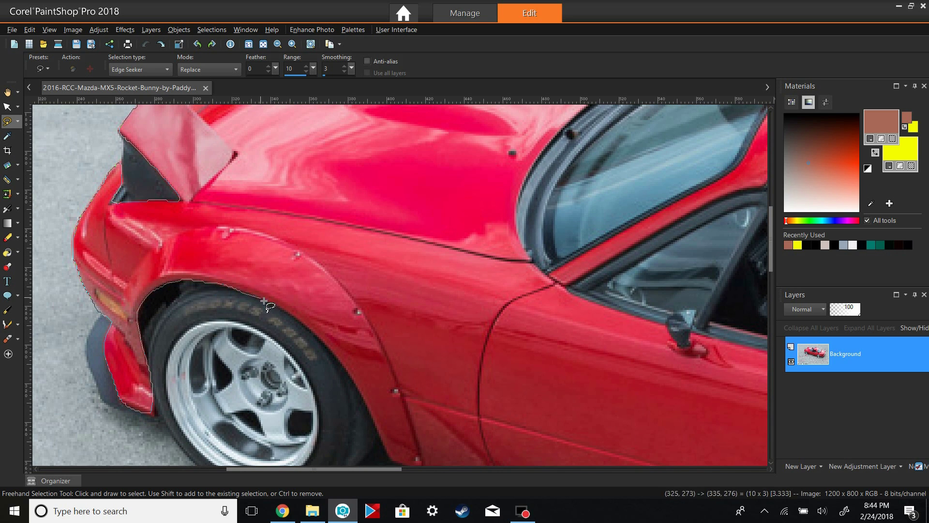
{"action": "left_click", "coordinate": [280, 309]}
{"action": "left_click", "coordinate": [305, 329]}
{"action": "left_click", "coordinate": [327, 346]}
{"action": "left_click", "coordinate": [356, 385]}
{"action": "left_click", "coordinate": [393, 459]}
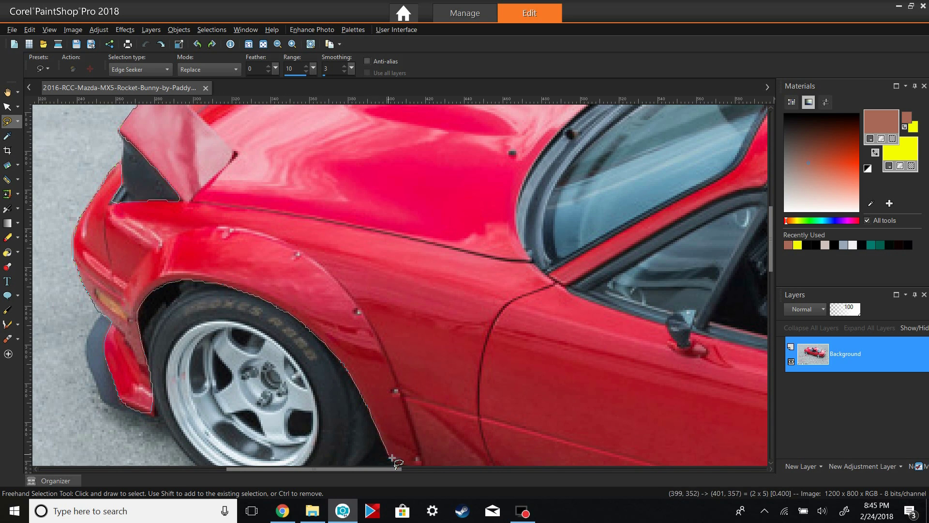
Trace the outline along the bottom of the red side body above the black side skirt to the rear wheel
{"action": "left_click", "coordinate": [407, 370]}
{"action": "left_click", "coordinate": [425, 391]}
{"action": "left_click", "coordinate": [505, 415]}
{"action": "left_click", "coordinate": [557, 423]}
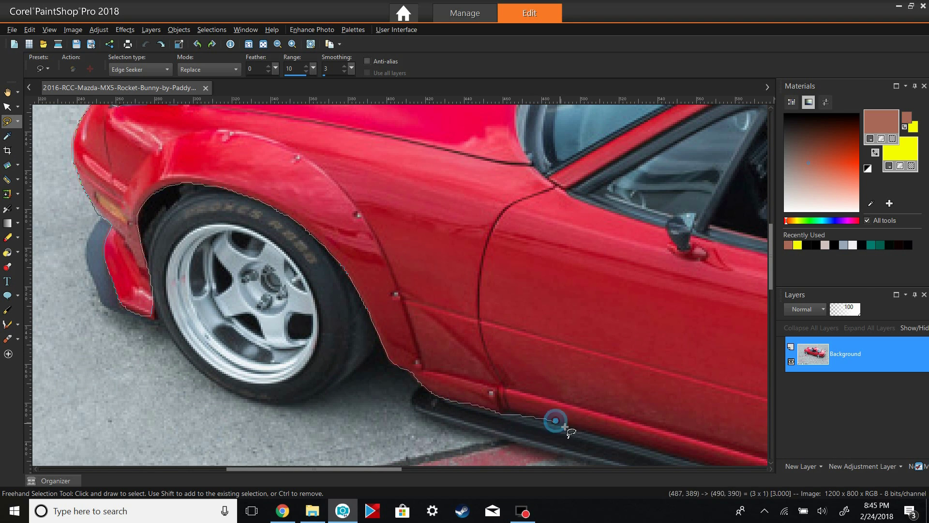
{"action": "left_click", "coordinate": [690, 462]}
{"action": "left_click", "coordinate": [336, 365]}
{"action": "left_click", "coordinate": [404, 386]}
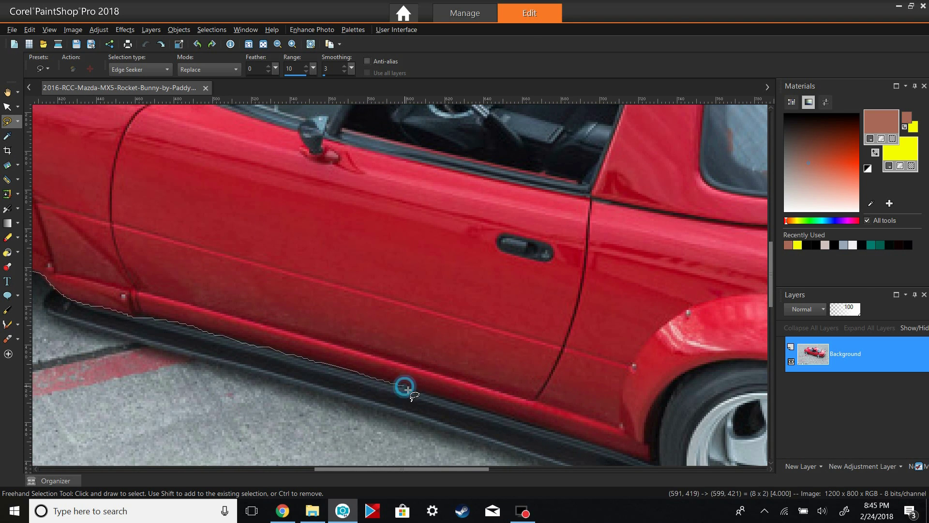
{"action": "left_click", "coordinate": [545, 428]}
{"action": "left_click", "coordinate": [623, 452]}
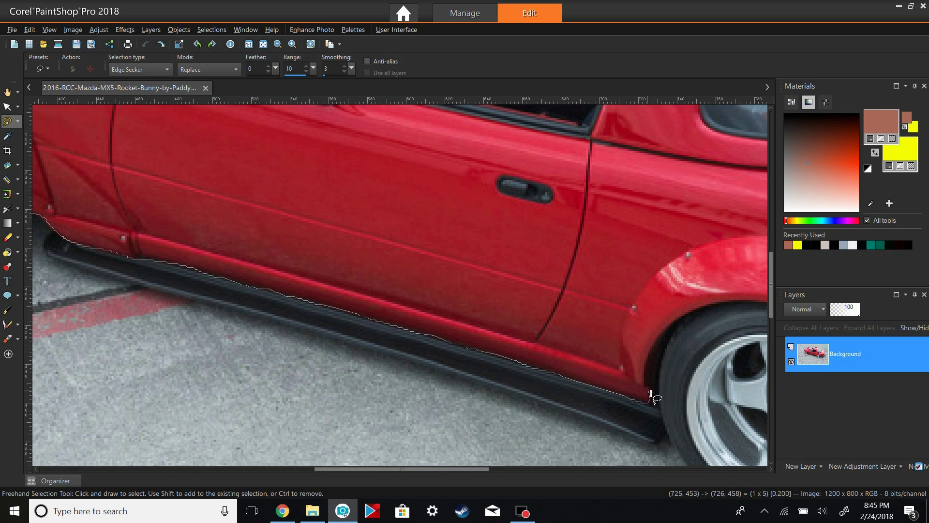
Trace the outline along the inner edge of the rear wheel arch, keeping the rear tire outside the selection
{"action": "left_click", "coordinate": [645, 377]}
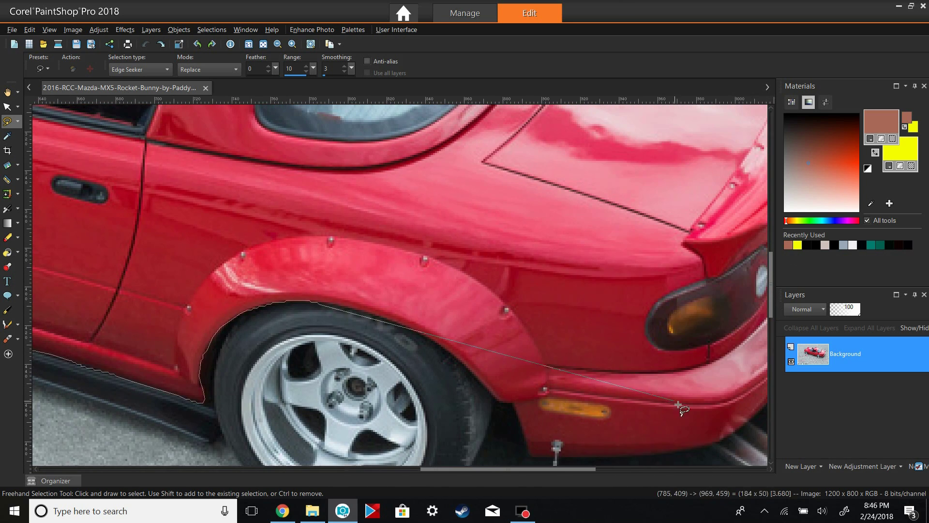
{"action": "left_click", "coordinate": [371, 313]}
{"action": "left_click", "coordinate": [463, 364]}
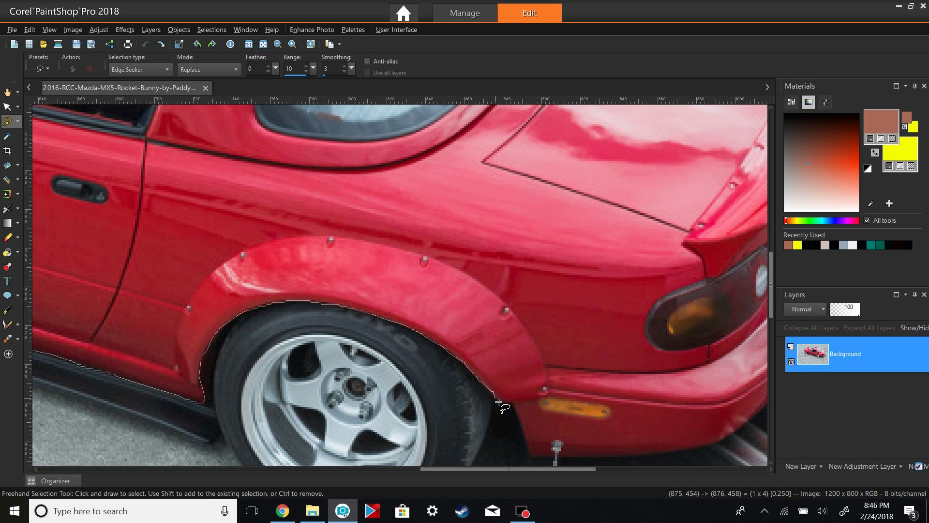
Trace the outline along the bottom and outer edge of the rear bumper, leaving out the black diffuser and exhaust pipes
{"action": "left_click", "coordinate": [532, 459]}
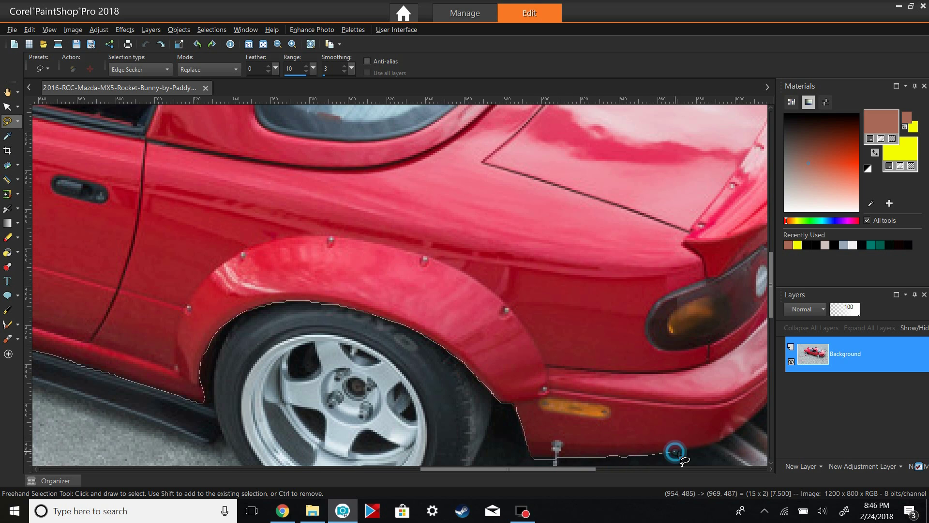
{"action": "left_click", "coordinate": [740, 426]}
{"action": "left_click", "coordinate": [688, 328]}
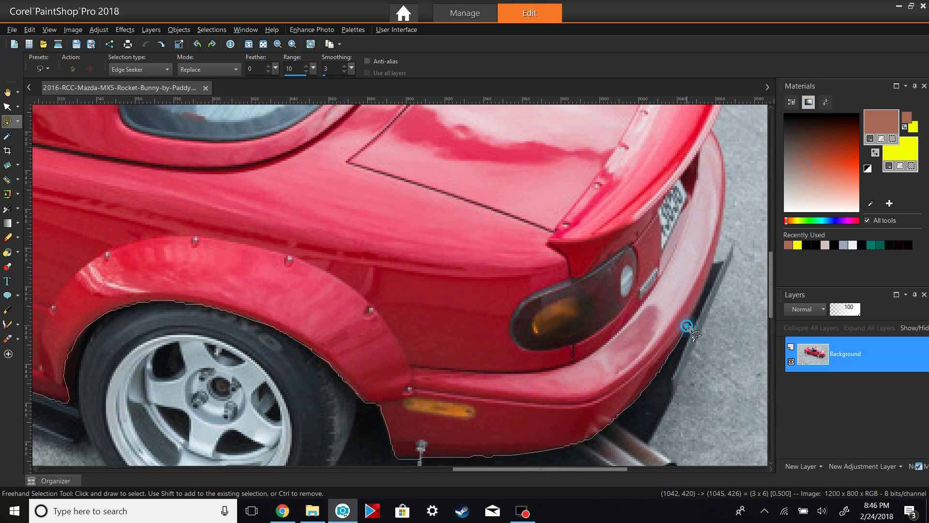
{"action": "scroll", "coordinate": [727, 162], "scroll_direction": "up", "scroll_amount": 3}
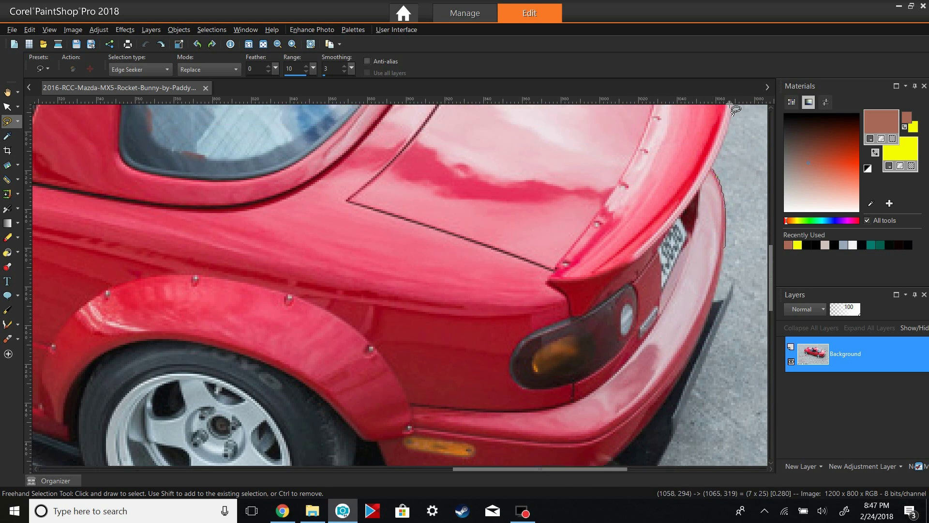
Trace the outline around the tip of the rear spoiler and along the far edge of the trunk lid
{"action": "left_click", "coordinate": [717, 180]}
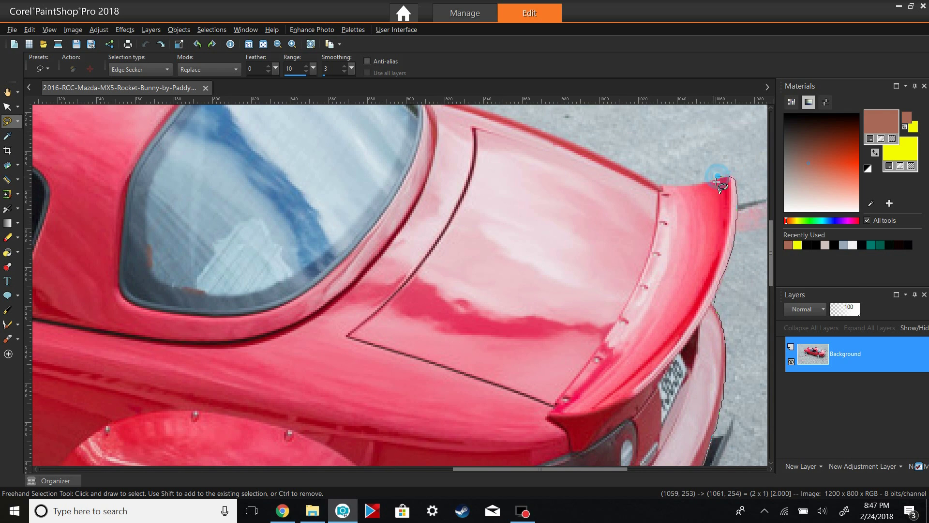
{"action": "left_click", "coordinate": [600, 155]}
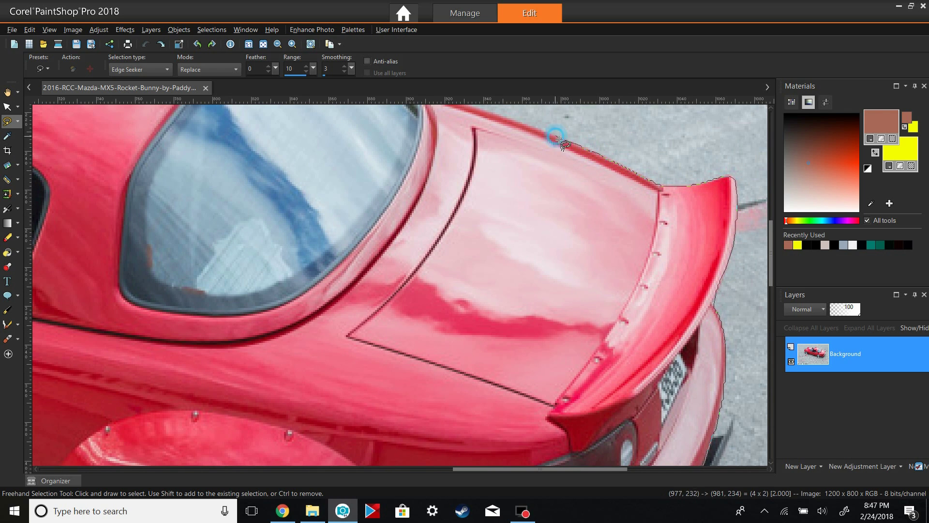
{"action": "scroll", "coordinate": [514, 121], "scroll_direction": "up", "scroll_amount": 2}
Trace the outline around the lower frame of the rear window and up to the roof corner, excluding the glass
{"action": "left_click", "coordinate": [429, 211]}
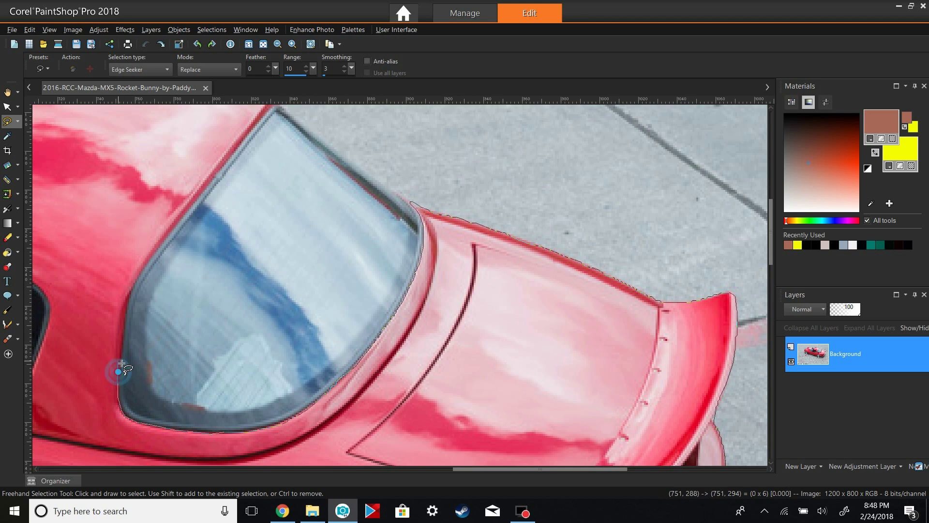
{"action": "left_click", "coordinate": [134, 290]}
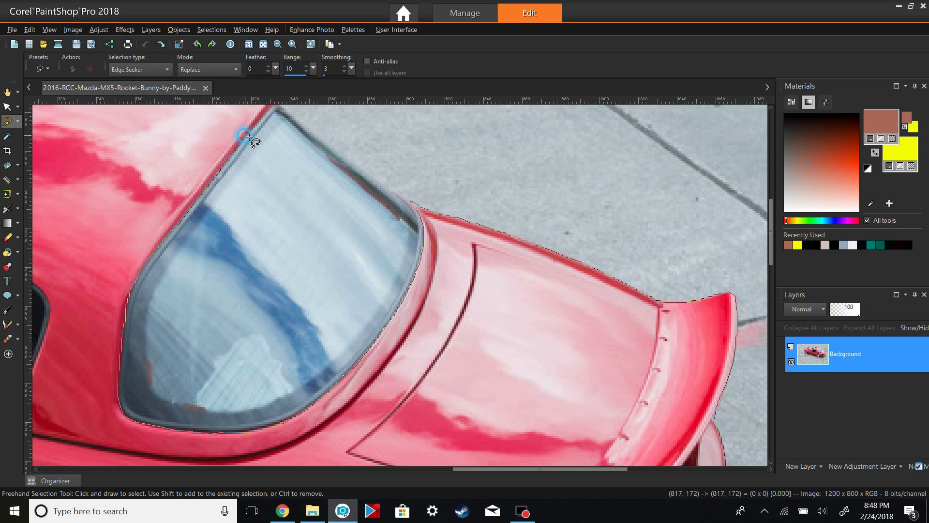
{"action": "scroll", "coordinate": [265, 183], "scroll_direction": "up", "scroll_amount": 1}
Trace the outline along the far roof edge and down the red windshield pillar, keeping the windshield outside
{"action": "left_click", "coordinate": [161, 117]}
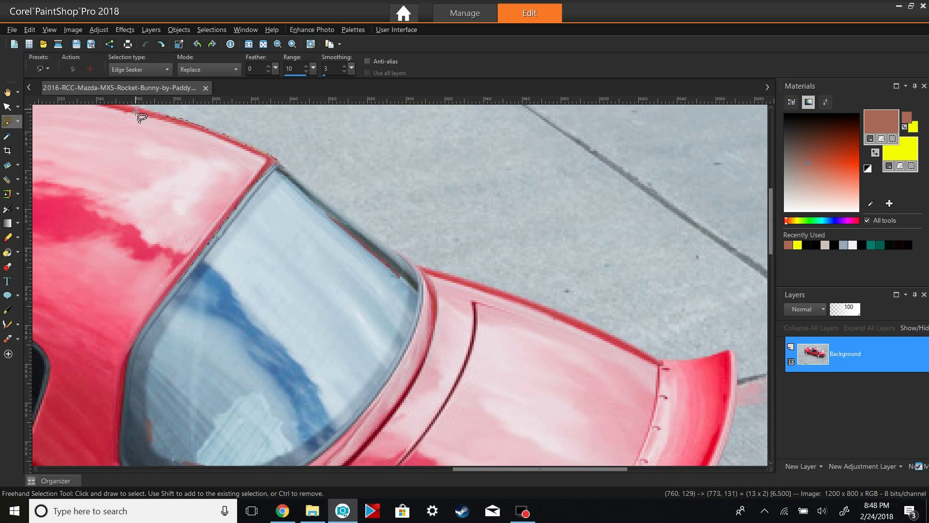
{"action": "left_click", "coordinate": [481, 223]}
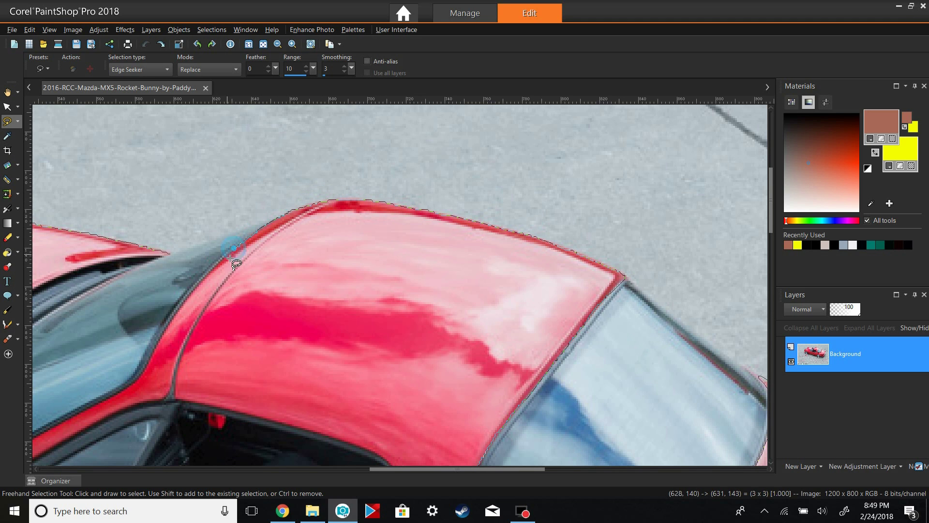
{"action": "left_click", "coordinate": [115, 400]}
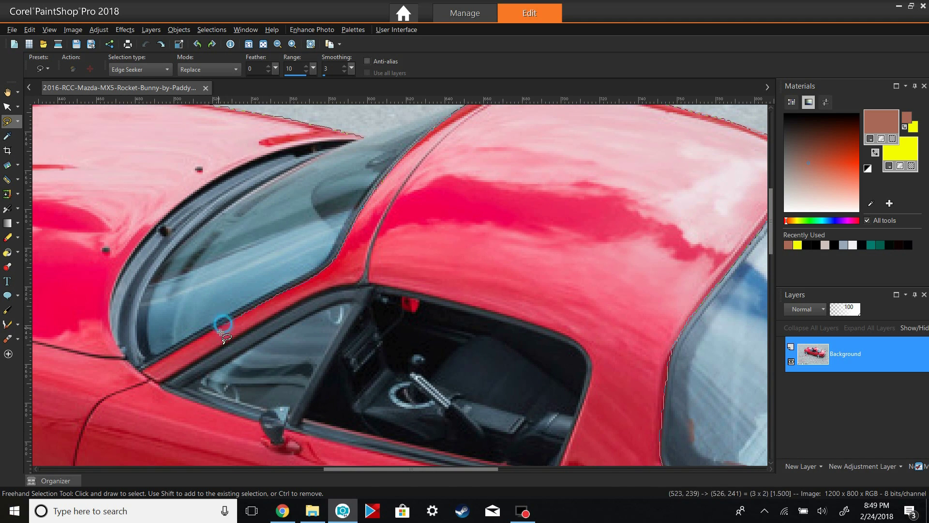
{"action": "left_click", "coordinate": [165, 361]}
Close the bodywork outline along the rear edge of the hood at the base of the windshield
{"action": "left_click", "coordinate": [225, 172]}
{"action": "left_click", "coordinate": [283, 151]}
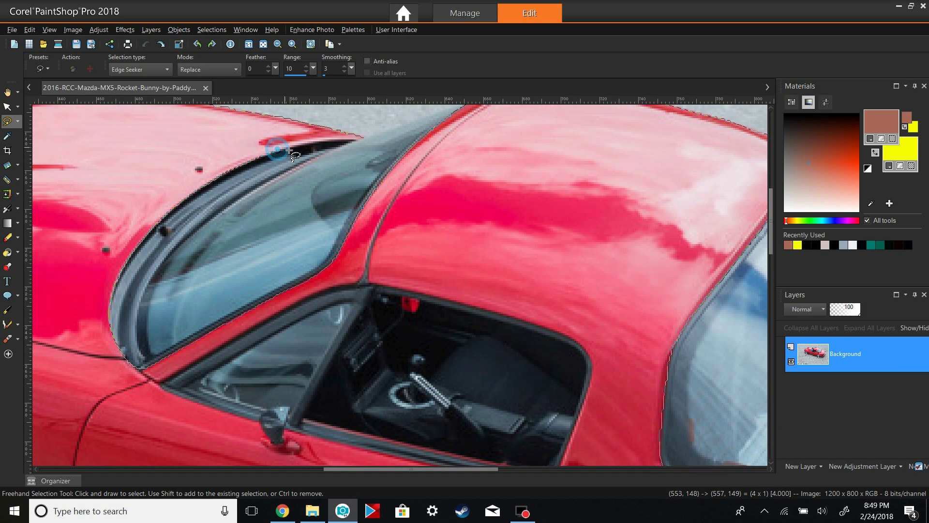
{"action": "left_click", "coordinate": [329, 141]}
{"action": "double_click", "coordinate": [361, 138]}
Float the completed bodywork selection so it is separated onto its own layer above the background
{"action": "scroll", "coordinate": [106, 191], "scroll_direction": "down", "scroll_amount": 2}
{"action": "scroll", "coordinate": [109, 193], "scroll_direction": "down", "scroll_amount": 3}
{"action": "key", "text": "ctrl+f"}
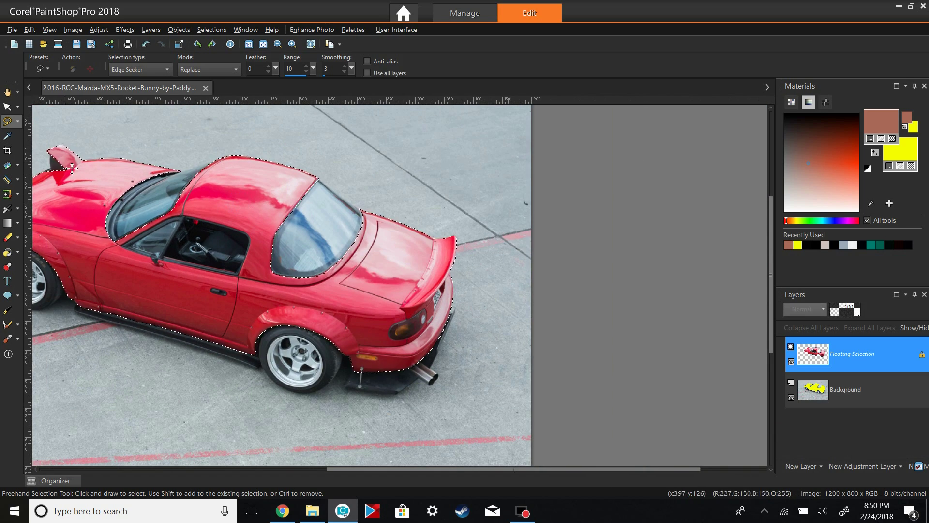
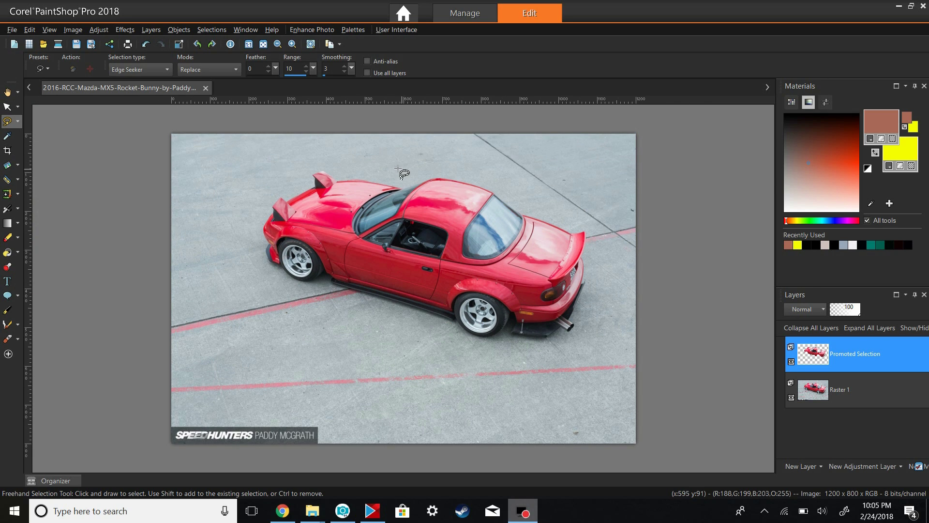
Hide the Raster 1 layer to inspect the isolated red bodywork against transparency
{"action": "left_click", "coordinate": [795, 400]}
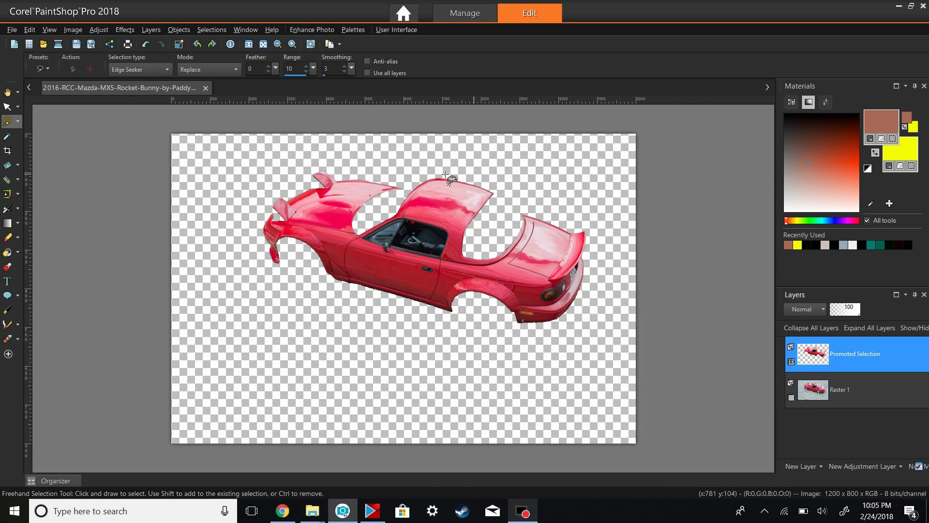
{"action": "scroll", "coordinate": [484, 209], "scroll_direction": "up", "scroll_amount": 1}
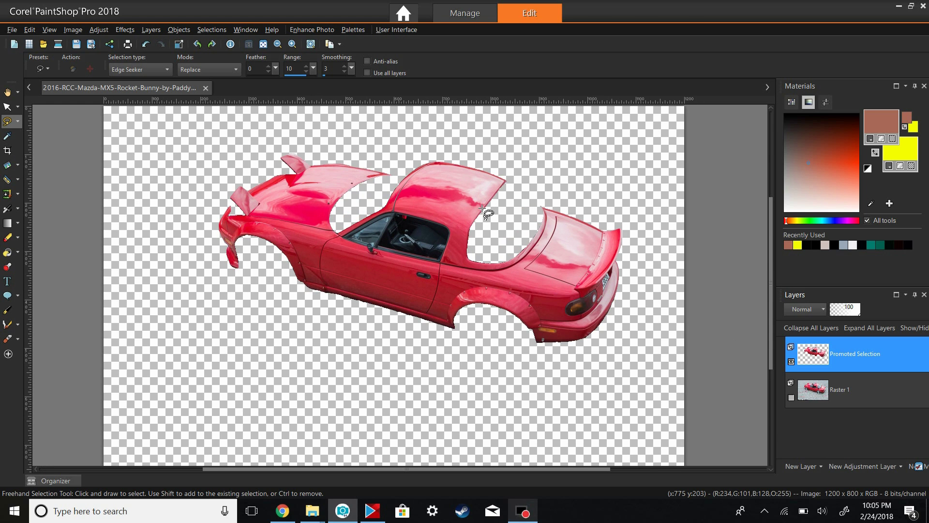
{"action": "scroll", "coordinate": [484, 209], "scroll_direction": "up", "scroll_amount": 1}
{"action": "scroll", "coordinate": [484, 209], "scroll_direction": "up", "scroll_amount": 1}
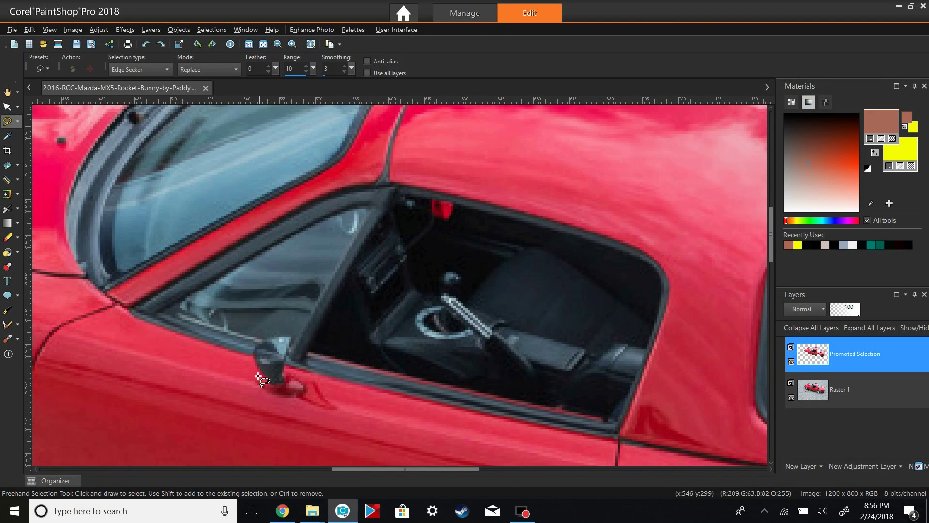
Trace a selection outline from the front lower corner of the side window along its upper frame to the rear corner
{"action": "left_click", "coordinate": [149, 323]}
{"action": "left_click", "coordinate": [130, 312]}
{"action": "left_click", "coordinate": [171, 283]}
{"action": "left_click", "coordinate": [205, 262]}
{"action": "left_click", "coordinate": [267, 223]}
{"action": "left_click", "coordinate": [285, 215]}
{"action": "left_click", "coordinate": [313, 204]}
{"action": "left_click", "coordinate": [343, 187]}
{"action": "left_click", "coordinate": [442, 193]}
{"action": "left_click", "coordinate": [555, 220]}
{"action": "left_click", "coordinate": [663, 269]}
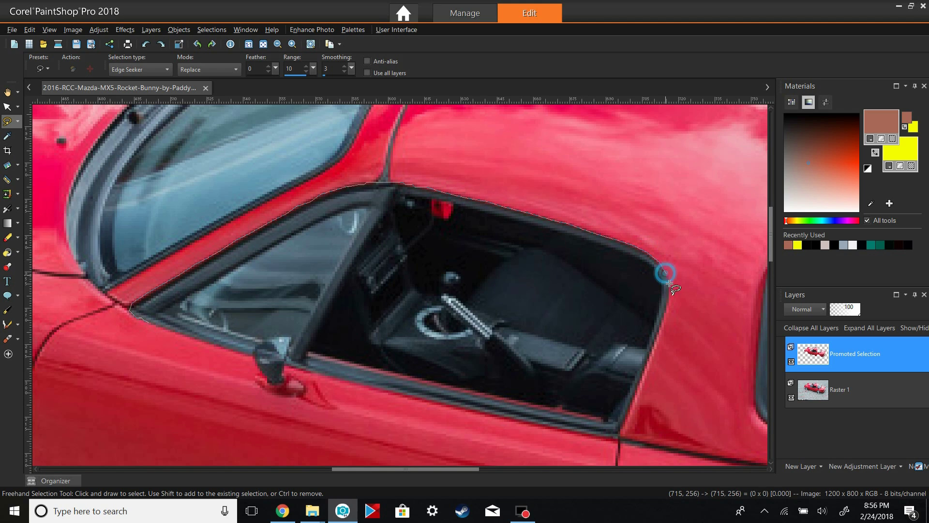
Close the side window outline down its rear edge and along the lower sill, including the black part of the mirror
{"action": "left_click", "coordinate": [631, 404]}
{"action": "left_click", "coordinate": [617, 438]}
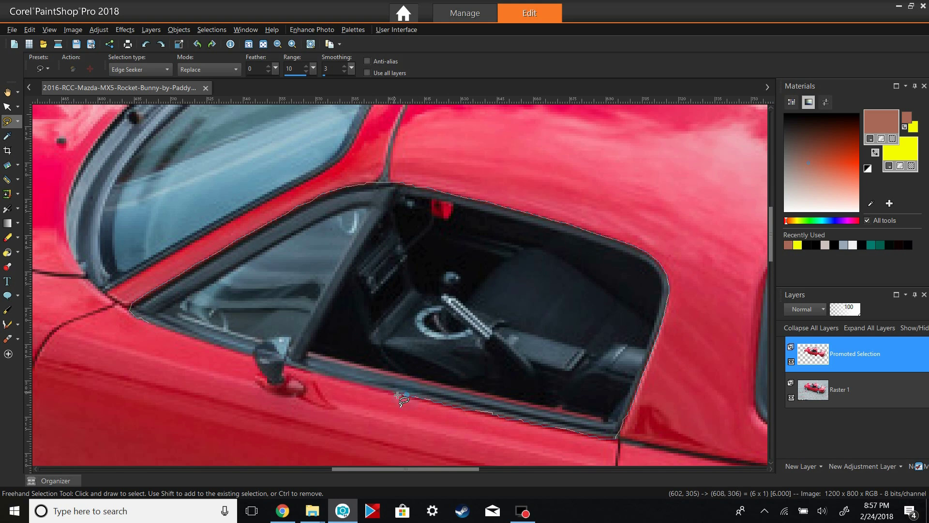
{"action": "left_click", "coordinate": [284, 367]}
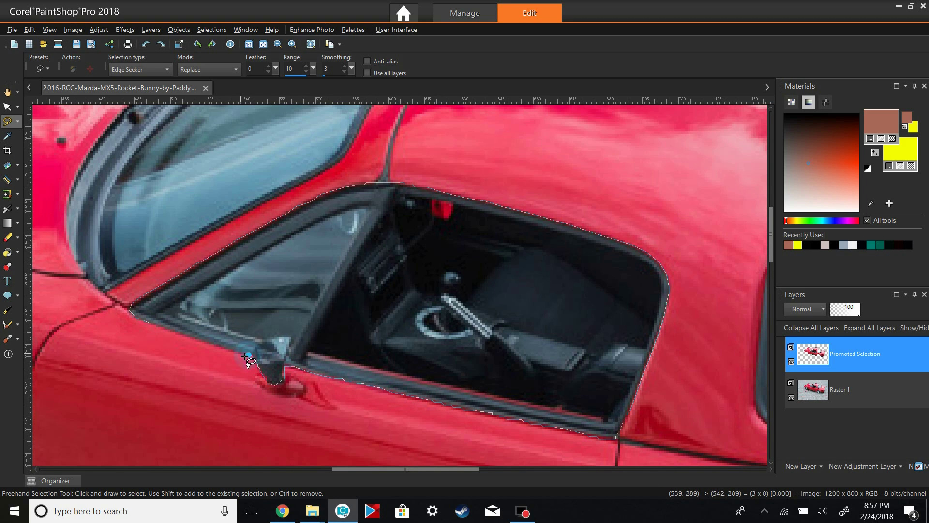
{"action": "double_click", "coordinate": [145, 322]}
Promote the side window selection to a separate layer and hide that layer
{"action": "key", "text": "ctrl+shift+p"}
{"action": "key", "text": "k"}
{"action": "left_click", "coordinate": [791, 361]}
Outline the orange side marker light on the rear bumper with the Edge Seeker freehand selection
{"action": "scroll", "coordinate": [601, 291], "scroll_direction": "down", "scroll_amount": 3}
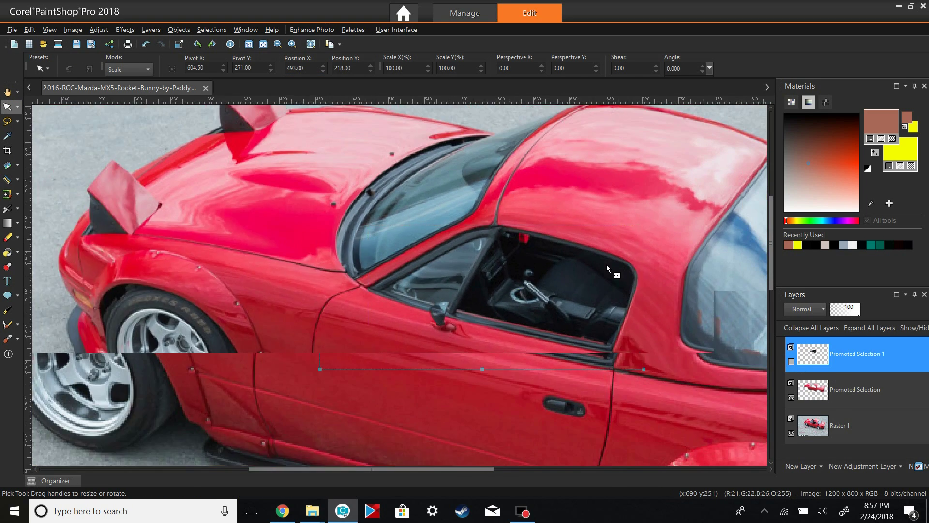
{"action": "left_click", "coordinate": [503, 456]}
{"action": "left_click_drag", "start_coordinate": [493, 470], "coordinate": [631, 470]}
{"action": "left_click_drag", "start_coordinate": [771, 238], "coordinate": [770, 299]}
{"action": "left_click", "coordinate": [435, 302]}
{"action": "key", "text": "s"}
{"action": "scroll", "coordinate": [463, 300], "scroll_direction": "up", "scroll_amount": 5}
{"action": "left_click", "coordinate": [419, 274]}
{"action": "left_click", "coordinate": [498, 284]}
{"action": "left_click", "coordinate": [548, 320]}
{"action": "left_click", "coordinate": [477, 317]}
{"action": "left_click", "coordinate": [415, 313]}
{"action": "double_click", "coordinate": [398, 310]}
Promote the rear side marker selection to a separate layer and hide that layer
{"action": "scroll", "coordinate": [398, 309], "scroll_direction": "down", "scroll_amount": 4}
{"action": "key", "text": "ctrl+shift+p"}
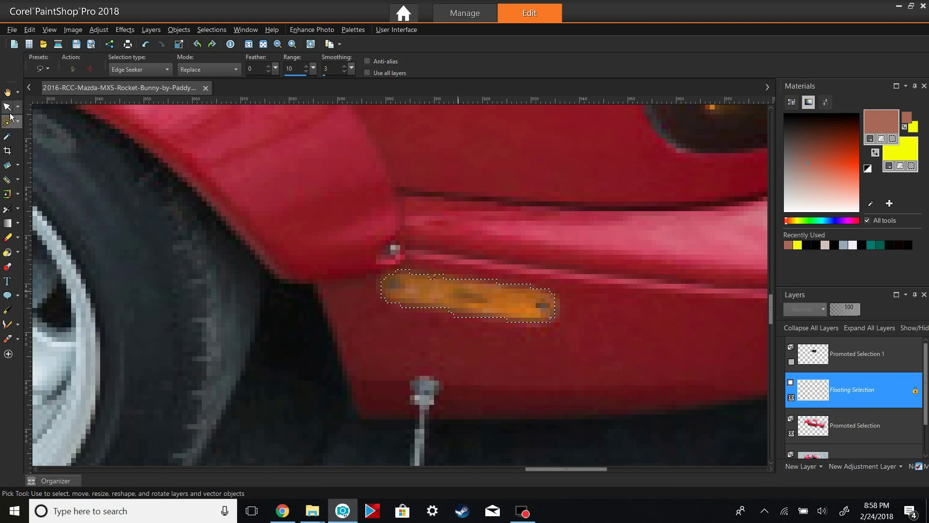
{"action": "key", "text": "k"}
{"action": "left_click", "coordinate": [791, 397]}
Trace a selection outline around the front end and lower edge of the taillight
{"action": "scroll", "coordinate": [735, 393], "scroll_direction": "up", "scroll_amount": 4}
{"action": "scroll", "coordinate": [735, 392], "scroll_direction": "down", "scroll_amount": 1}
{"action": "left_click_drag", "start_coordinate": [771, 306], "coordinate": [770, 290]}
{"action": "left_click", "coordinate": [8, 121]}
{"action": "mouse_move", "coordinate": [405, 245]}
{"action": "left_mouse_down"}
{"action": "mouse_move", "coordinate": [361, 296]}
{"action": "mouse_move", "coordinate": [360, 335]}
{"action": "mouse_move", "coordinate": [377, 353]}
{"action": "left_mouse_up"}
{"action": "left_click", "coordinate": [400, 360]}
{"action": "left_click", "coordinate": [483, 347]}
{"action": "left_click", "coordinate": [519, 328]}
{"action": "left_click", "coordinate": [575, 284]}
Close the taillight outline around its outer end and upper edge, and promote the selection to a separate layer
{"action": "left_click", "coordinate": [612, 223]}
{"action": "left_click", "coordinate": [613, 162]}
{"action": "left_click", "coordinate": [595, 152]}
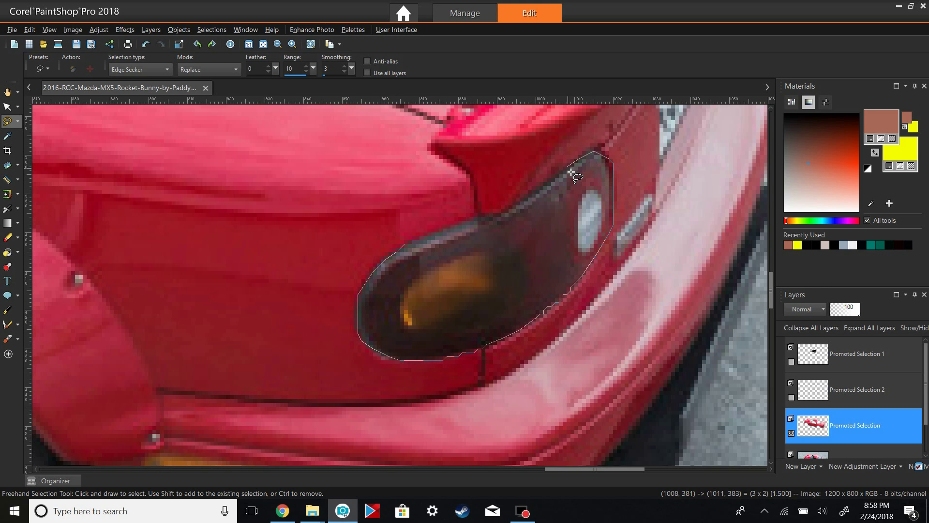
{"action": "left_click", "coordinate": [496, 216]}
{"action": "left_click", "coordinate": [466, 221]}
{"action": "double_click", "coordinate": [407, 242]}
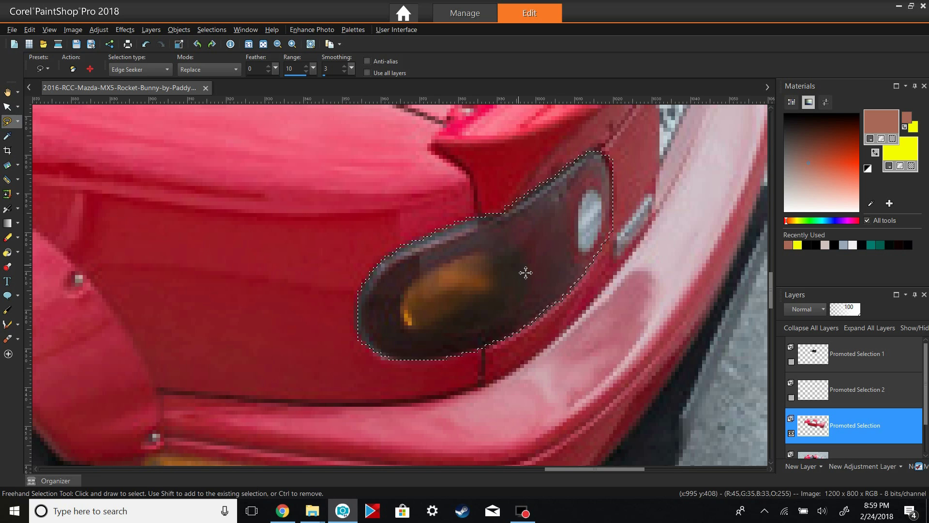
{"action": "key", "text": "ctrl+shift+p"}
{"action": "key", "text": "k"}
Outline the small silver badge beside the taillight and separate it onto its own hidden layer
{"action": "left_click", "coordinate": [371, 249]}
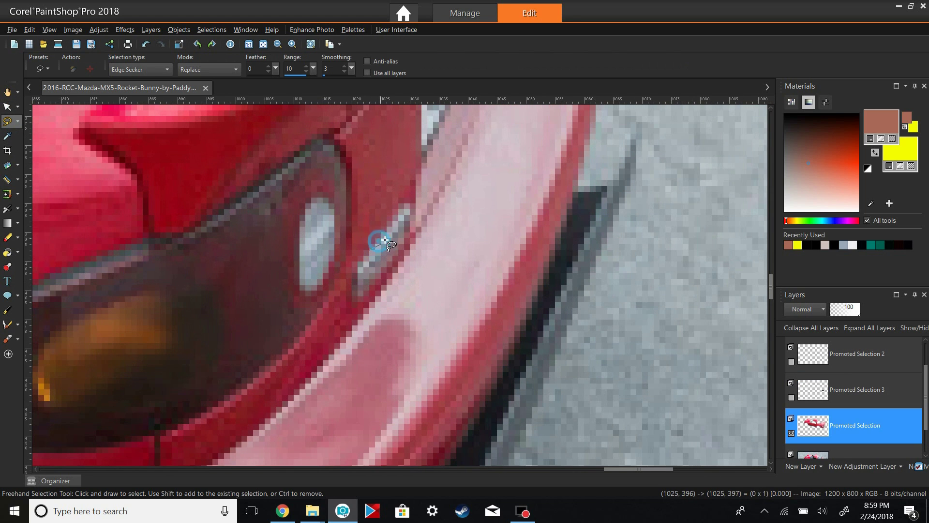
{"action": "left_click", "coordinate": [404, 221]}
{"action": "left_click", "coordinate": [382, 278]}
{"action": "left_click", "coordinate": [358, 293]}
{"action": "double_click", "coordinate": [363, 262]}
{"action": "left_click", "coordinate": [8, 107]}
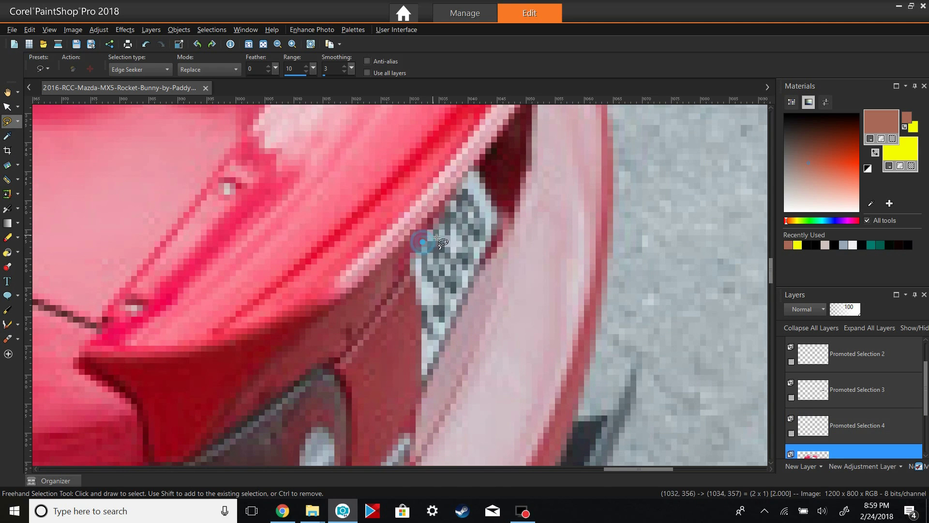
Outline the visible part of the rear license plate and separate it onto its own hidden layer
{"action": "left_click", "coordinate": [469, 178]}
{"action": "left_click", "coordinate": [481, 178]}
{"action": "left_click", "coordinate": [477, 282]}
{"action": "left_click", "coordinate": [426, 380]}
{"action": "left_click", "coordinate": [425, 302]}
{"action": "left_click", "coordinate": [413, 286]}
{"action": "double_click", "coordinate": [419, 251]}
{"action": "key", "text": "ctrl+shift+p"}
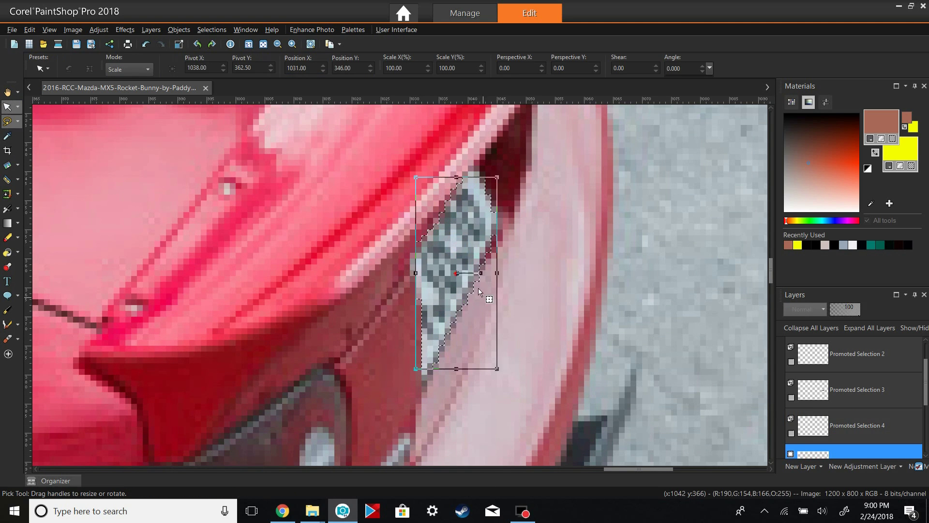
{"action": "left_click", "coordinate": [789, 432]}
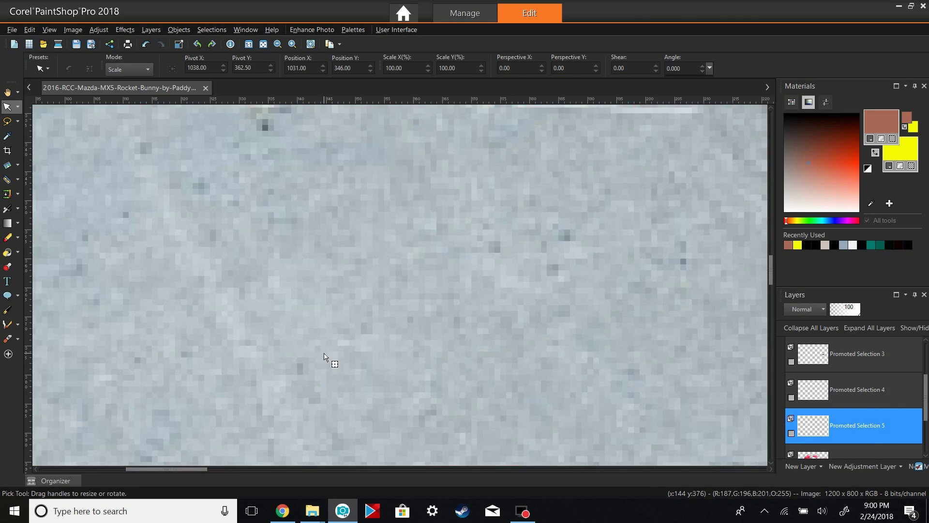
Outline the orange front side marker light on the bodywork layer and promote it to a separate hidden layer
{"action": "scroll", "coordinate": [324, 357], "scroll_direction": "down", "scroll_amount": 3}
{"action": "left_click", "coordinate": [840, 449]}
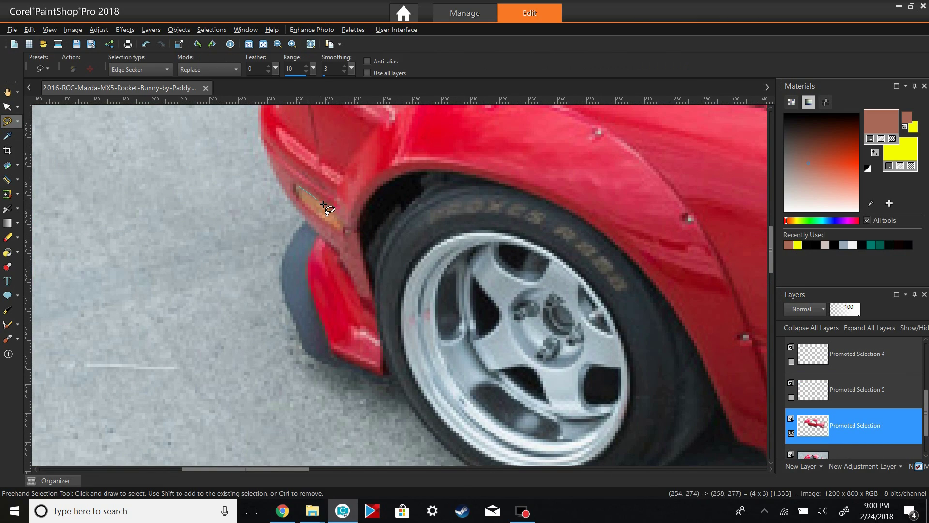
{"action": "left_click", "coordinate": [339, 224]}
{"action": "double_click", "coordinate": [327, 223]}
{"action": "key", "text": "ctrl+shift+p"}
{"action": "key", "text": "k"}
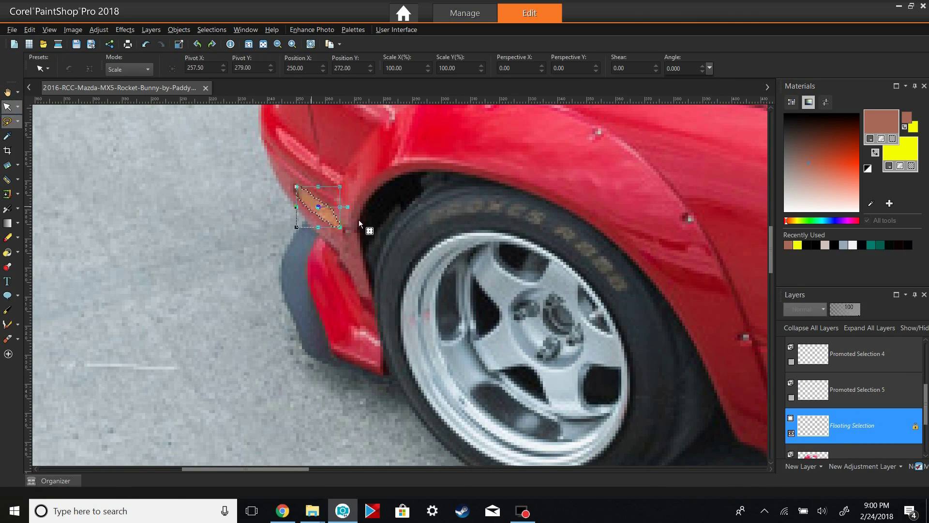
{"action": "scroll", "coordinate": [663, 309], "scroll_direction": "down", "scroll_amount": 3}
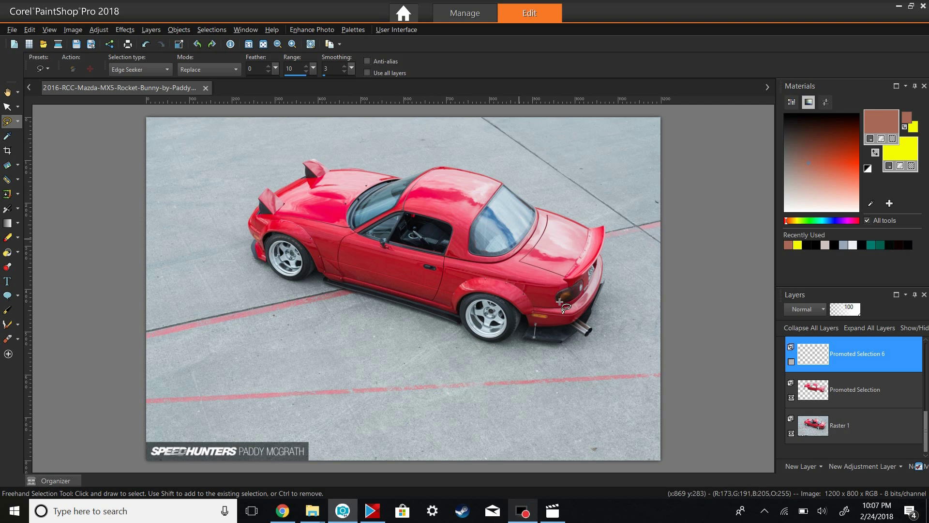
Apply a Red/Green/Blue color adjustment to the bodywork layer with Red set to -100%
{"action": "scroll", "coordinate": [808, 368], "scroll_direction": "up", "scroll_amount": 1}
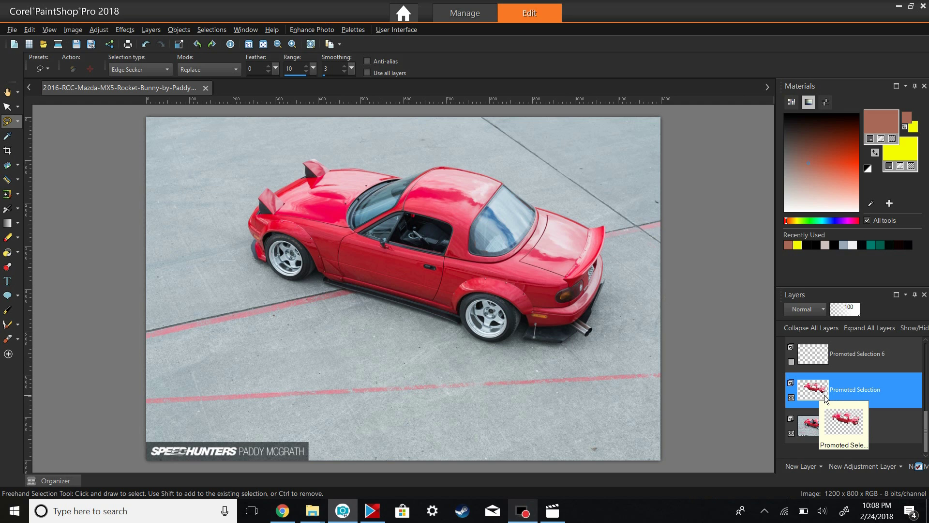
{"action": "left_click", "coordinate": [110, 32]}
{"action": "mouse_move", "coordinate": [182, 121]}
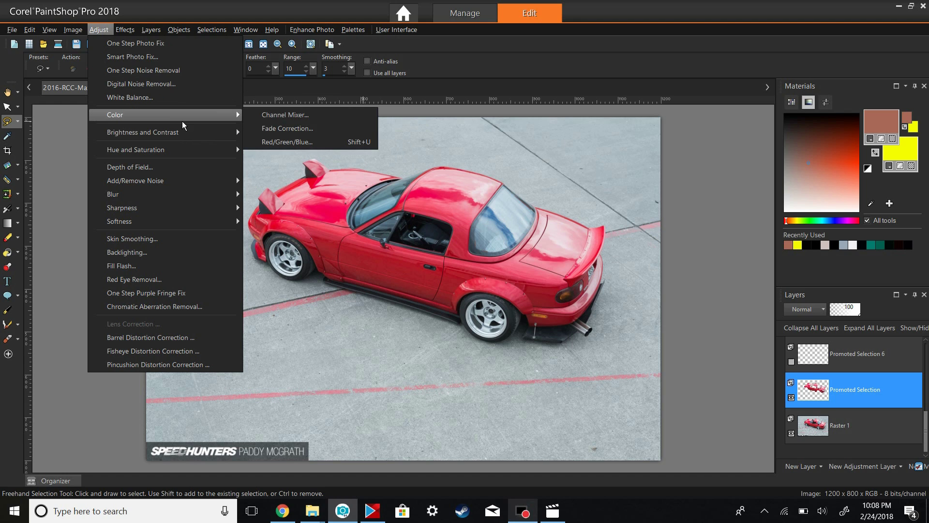
{"action": "left_click", "coordinate": [292, 141]}
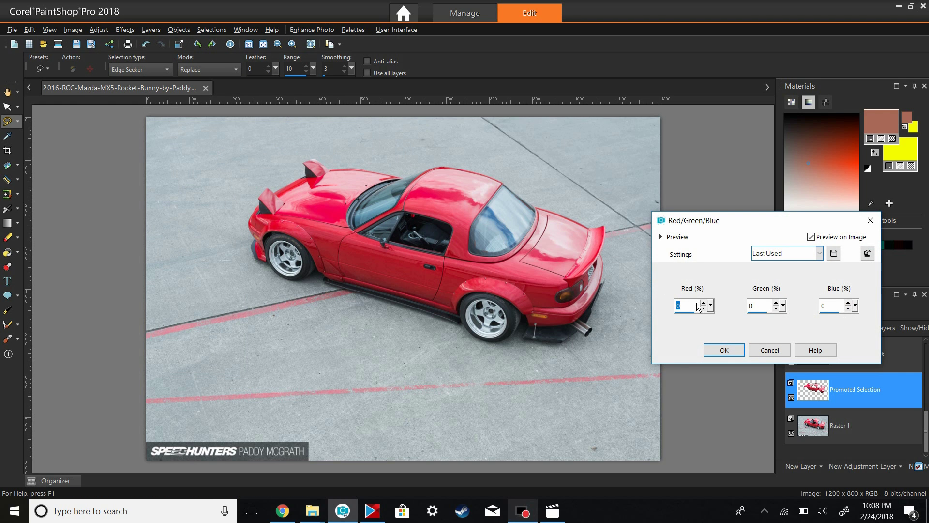
{"action": "left_click_drag", "start_coordinate": [710, 305], "coordinate": [677, 314]}
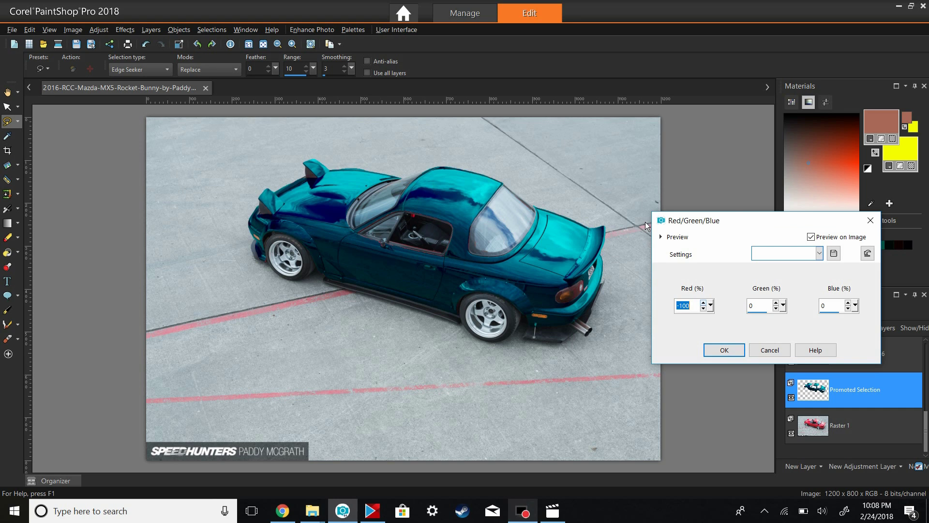
Set Green to -20% and Blue to -30% in the bodywork layer's Red/Green/Blue adjustment
{"action": "left_click", "coordinate": [776, 309]}
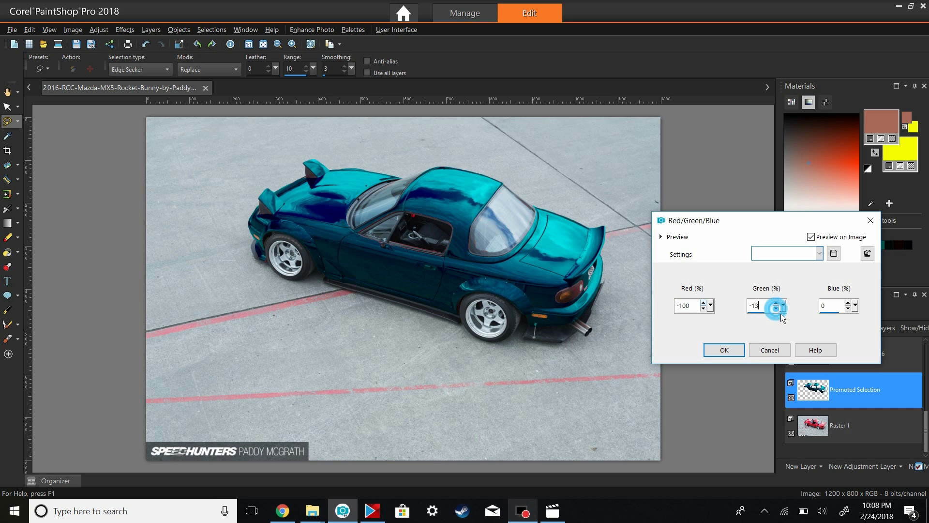
{"action": "left_click", "coordinate": [776, 308]}
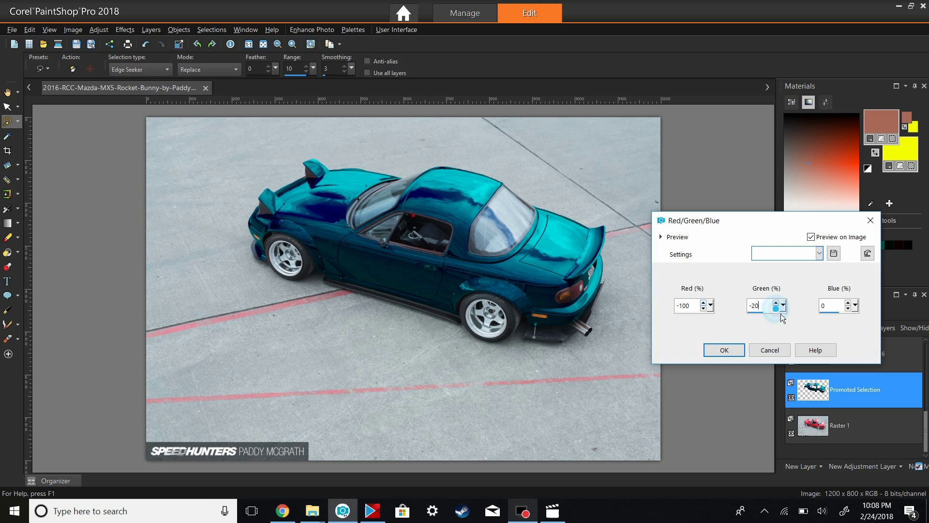
{"action": "left_click", "coordinate": [849, 309]}
{"action": "left_click", "coordinate": [848, 308]}
{"action": "left_click", "coordinate": [849, 309]}
{"action": "left_click", "coordinate": [849, 309]}
{"action": "left_click", "coordinate": [849, 308]}
{"action": "left_click", "coordinate": [849, 308]}
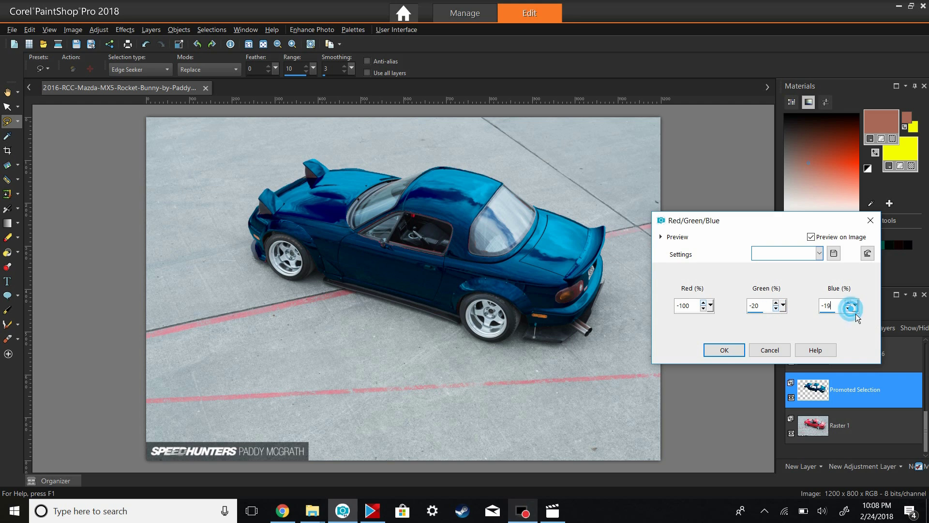
{"action": "left_click", "coordinate": [849, 309]}
{"action": "left_click", "coordinate": [848, 309]}
{"action": "left_click", "coordinate": [849, 308]}
{"action": "left_click", "coordinate": [849, 309]}
{"action": "left_click", "coordinate": [848, 308]}
{"action": "left_click", "coordinate": [849, 309]}
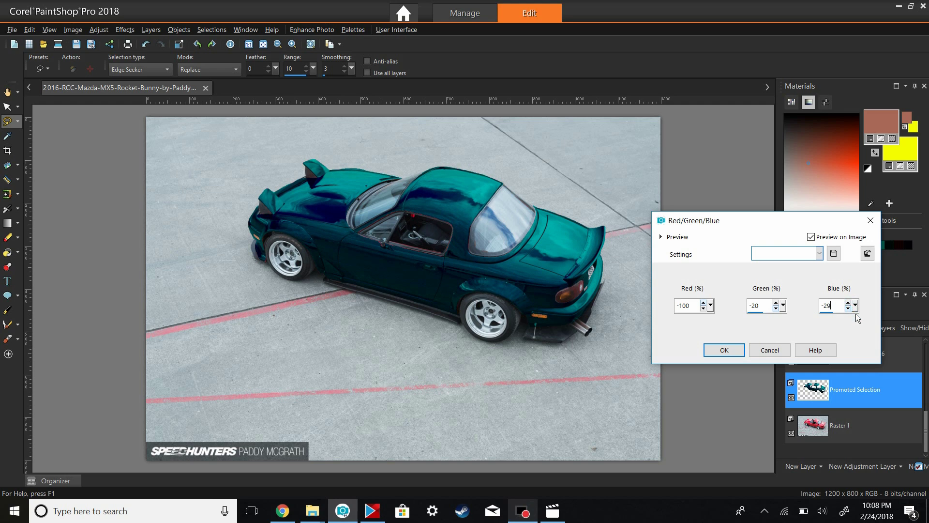
{"action": "left_click", "coordinate": [848, 309]}
Set Green to -28%, fine-tune Blue, and apply the Red/Green/Blue adjustment to the bodywork layer
{"action": "left_click", "coordinate": [776, 309]}
{"action": "left_click", "coordinate": [776, 308]}
{"action": "left_click", "coordinate": [776, 308]}
{"action": "left_click", "coordinate": [776, 308]}
{"action": "left_click", "coordinate": [776, 308]}
{"action": "left_click", "coordinate": [776, 308]}
{"action": "left_click", "coordinate": [776, 309]}
{"action": "left_click", "coordinate": [776, 308]}
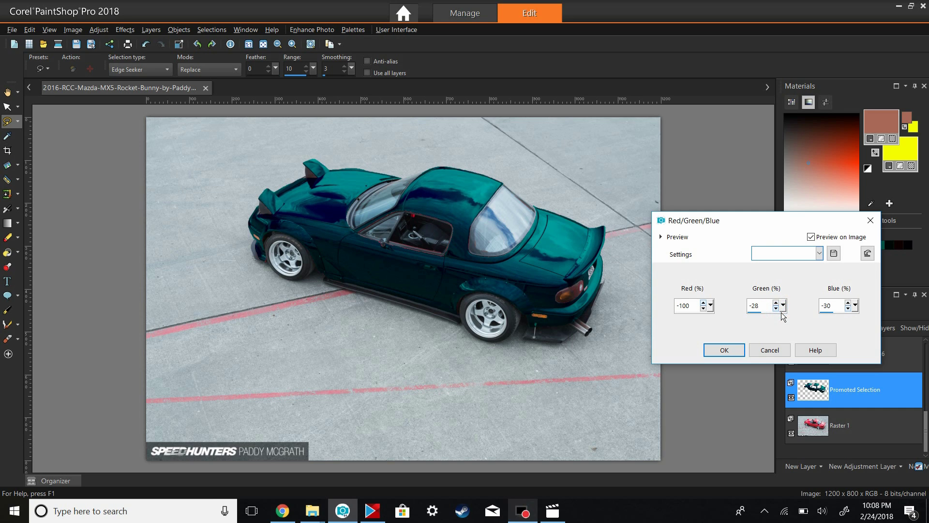
{"action": "left_click", "coordinate": [849, 308]}
{"action": "left_click", "coordinate": [849, 308]}
{"action": "left_click", "coordinate": [724, 351]}
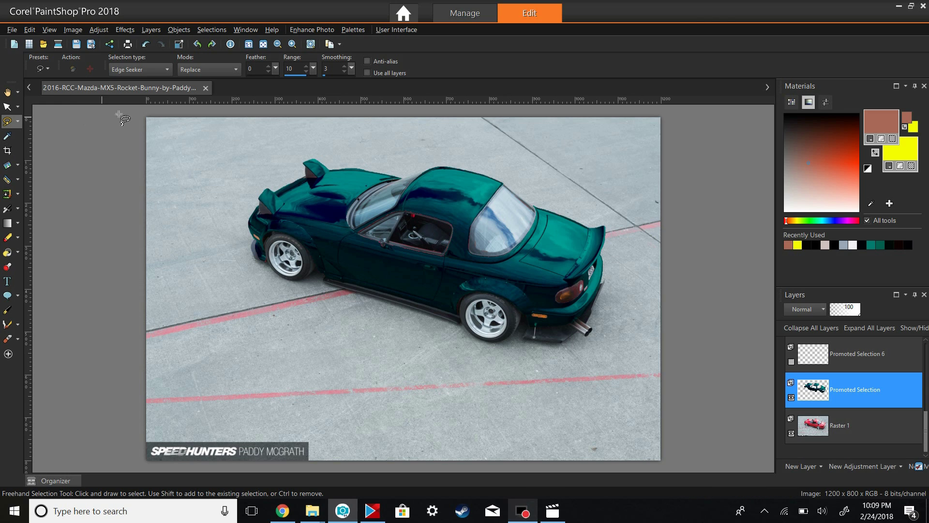
Apply a Levels adjustment to the bodywork layer, starting from the defaults, with RGB midtone 119 and highlight 247
{"action": "left_click", "coordinate": [99, 30]}
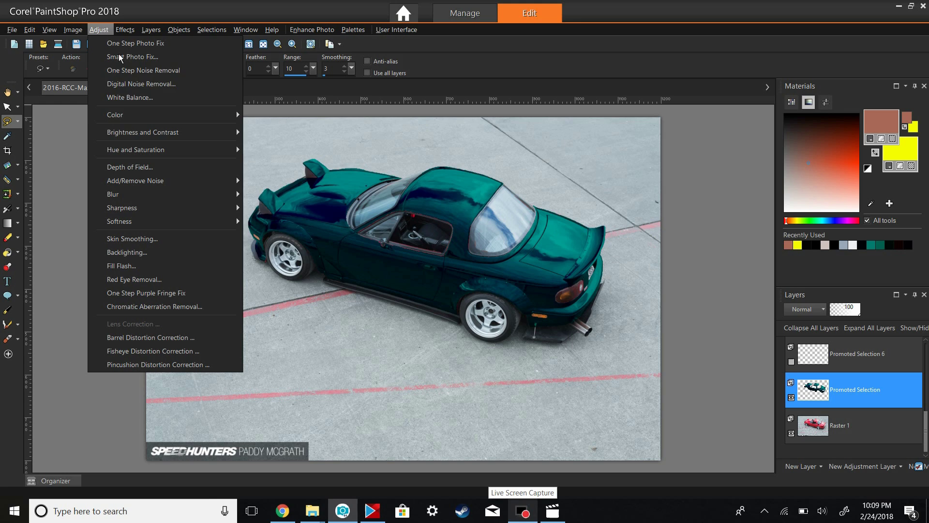
{"action": "mouse_move", "coordinate": [170, 132]}
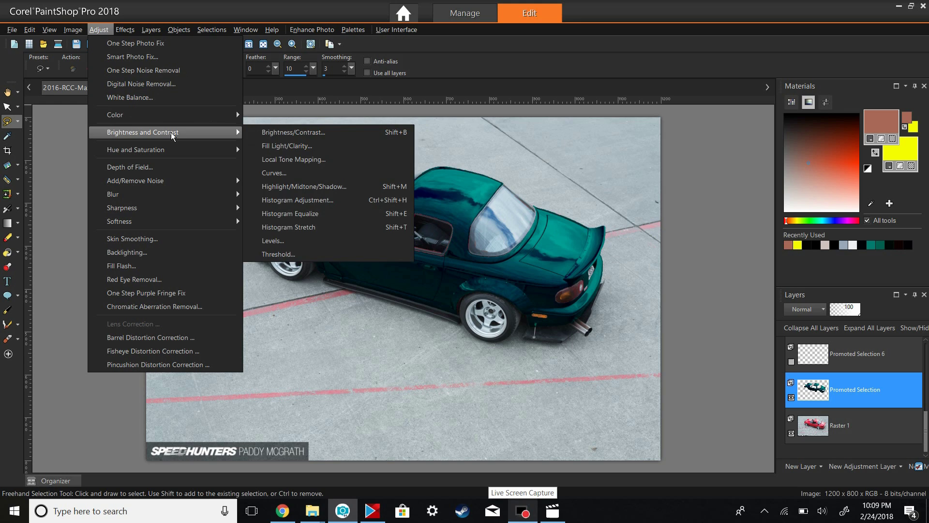
{"action": "left_click", "coordinate": [290, 242]}
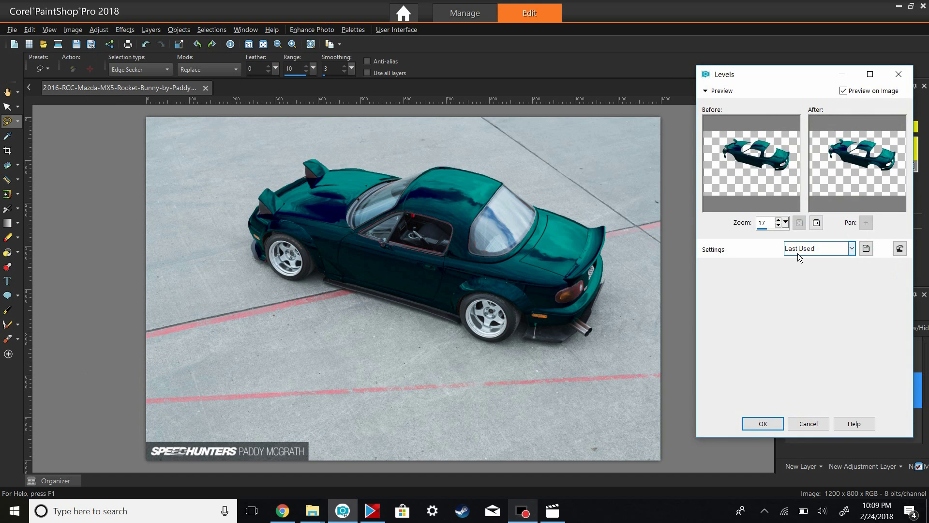
{"action": "left_click", "coordinate": [900, 248]}
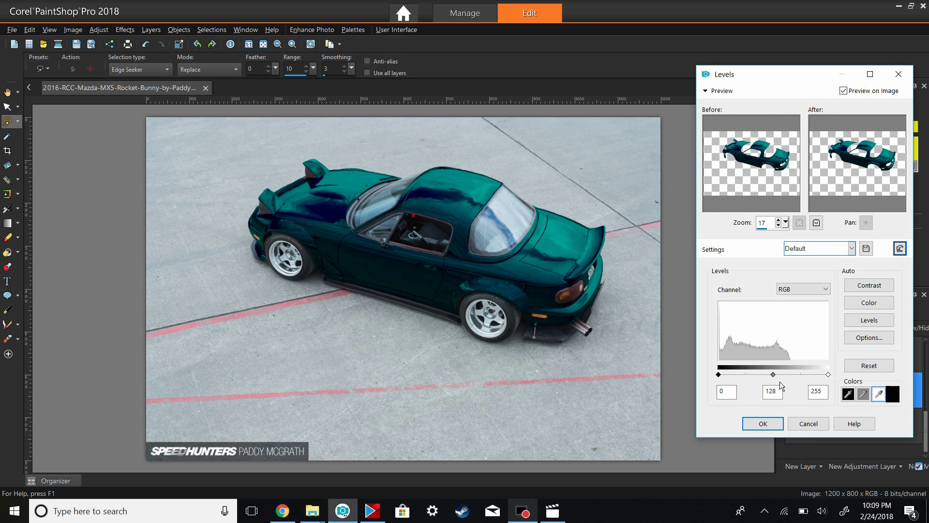
{"action": "left_click_drag", "start_coordinate": [779, 382], "coordinate": [779, 382]}
{"action": "left_click_drag", "start_coordinate": [776, 379], "coordinate": [775, 380]}
{"action": "left_click_drag", "start_coordinate": [833, 383], "coordinate": [830, 383]}
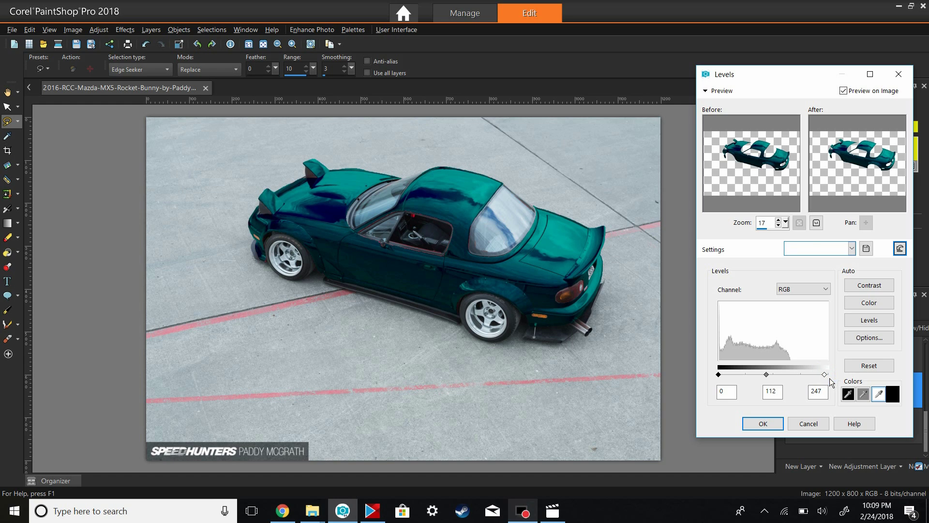
{"action": "left_click_drag", "start_coordinate": [771, 380], "coordinate": [774, 379]}
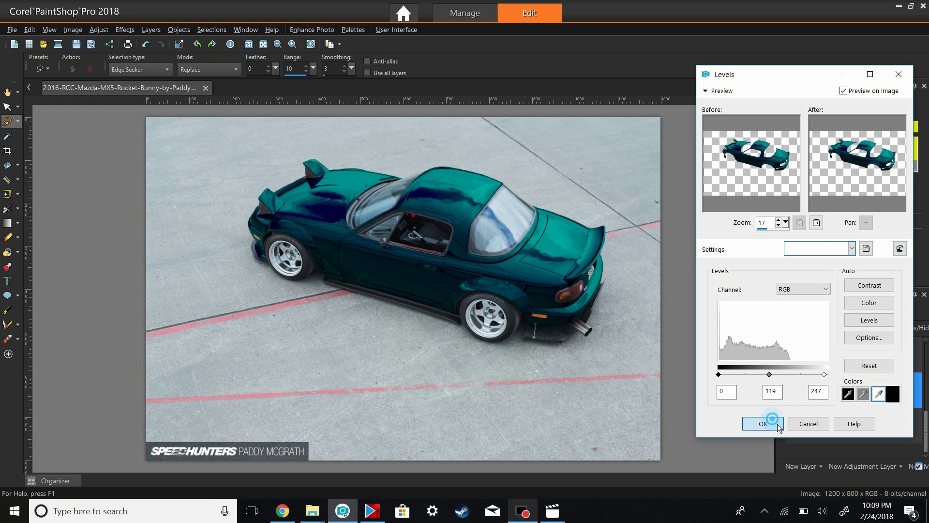
{"action": "left_click", "coordinate": [762, 423]}
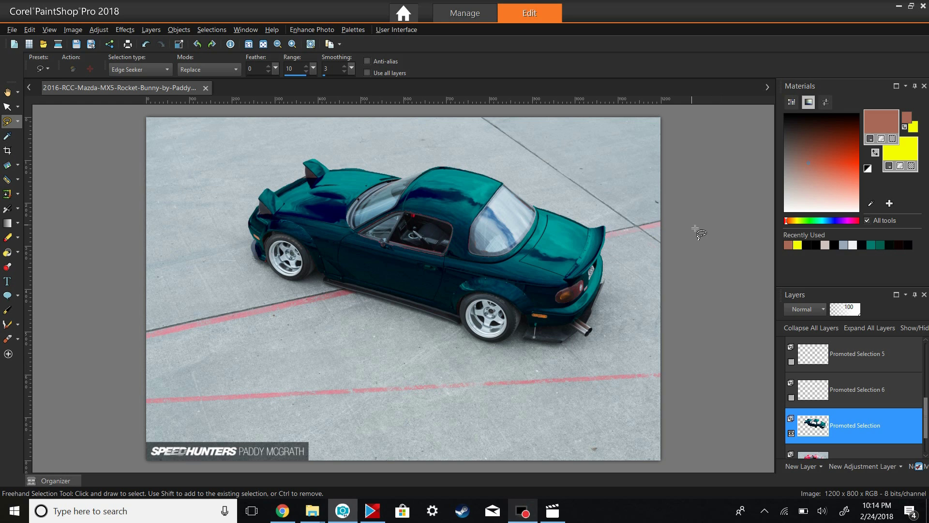
Apply a Vibrancy adjustment with Strength -22 to the bodywork layer, comparing the image with and without the preview
{"action": "left_click", "coordinate": [104, 30]}
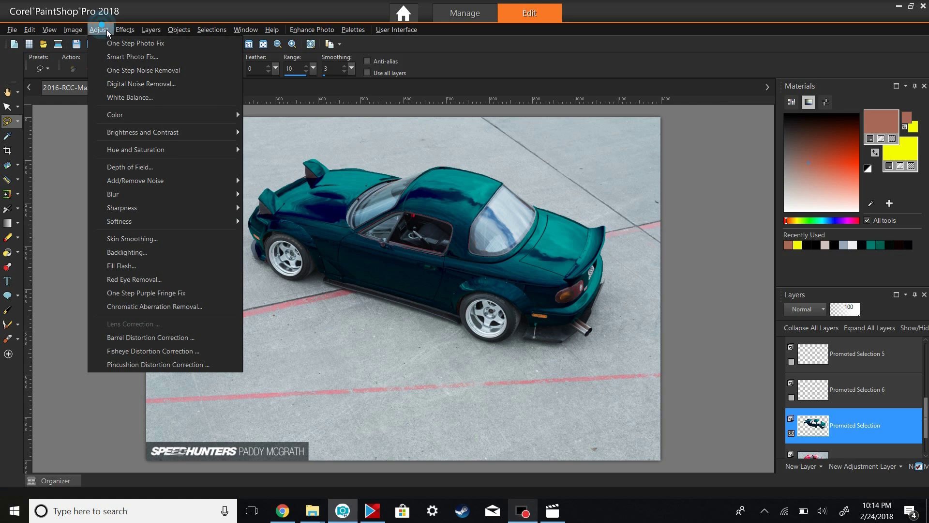
{"action": "mouse_move", "coordinate": [174, 151]}
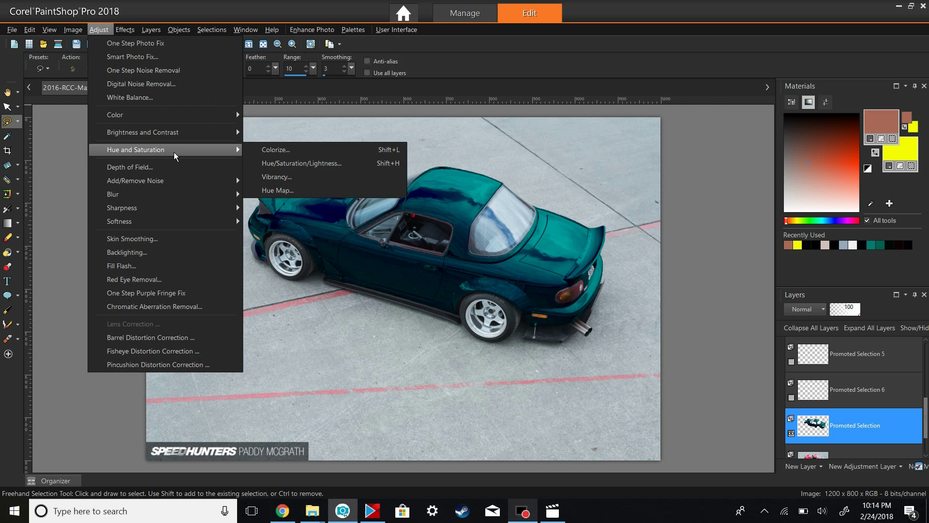
{"action": "left_click", "coordinate": [288, 183]}
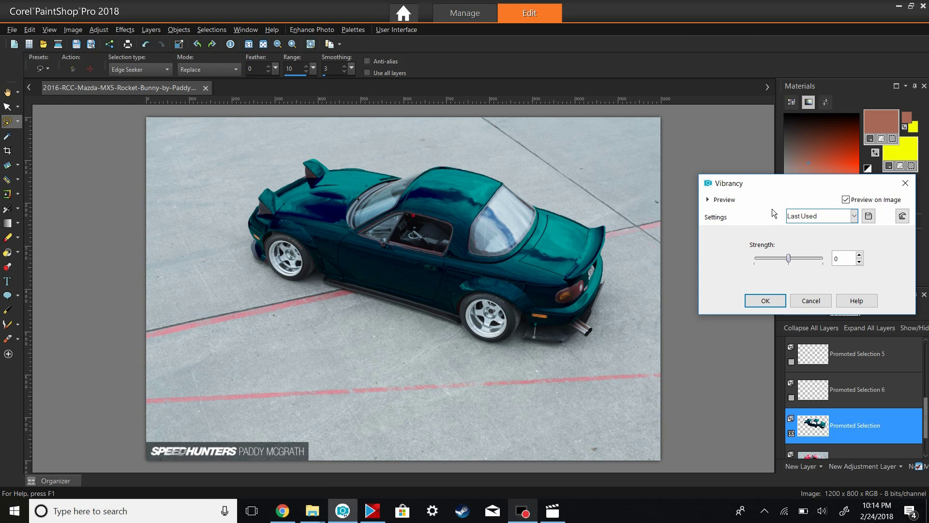
{"action": "left_click", "coordinate": [860, 261]}
{"action": "left_click", "coordinate": [859, 261]}
{"action": "left_click", "coordinate": [860, 261]}
{"action": "left_click", "coordinate": [860, 261]}
{"action": "left_click", "coordinate": [860, 262]}
{"action": "left_click", "coordinate": [860, 261]}
{"action": "left_click", "coordinate": [859, 262]}
{"action": "left_click", "coordinate": [859, 261]}
{"action": "left_click", "coordinate": [860, 262]}
{"action": "left_click", "coordinate": [859, 262]}
{"action": "left_click", "coordinate": [860, 262]}
{"action": "left_click", "coordinate": [860, 262]}
{"action": "left_click", "coordinate": [860, 261]}
{"action": "left_click", "coordinate": [860, 262]}
{"action": "left_click", "coordinate": [860, 262]}
{"action": "left_click", "coordinate": [859, 262]}
{"action": "left_click", "coordinate": [859, 262]}
{"action": "left_click", "coordinate": [860, 262]}
{"action": "left_click", "coordinate": [860, 261]}
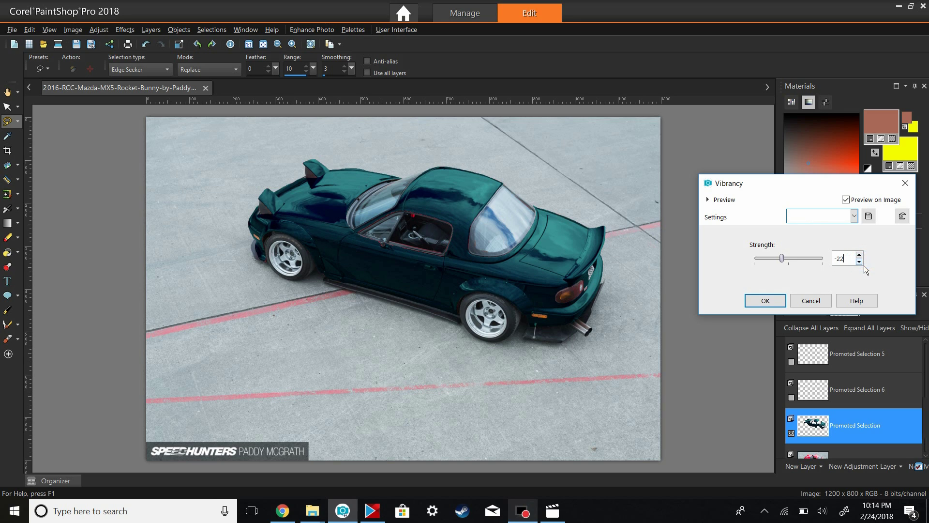
{"action": "left_click", "coordinate": [846, 199]}
{"action": "left_click", "coordinate": [846, 200]}
{"action": "left_click", "coordinate": [746, 304]}
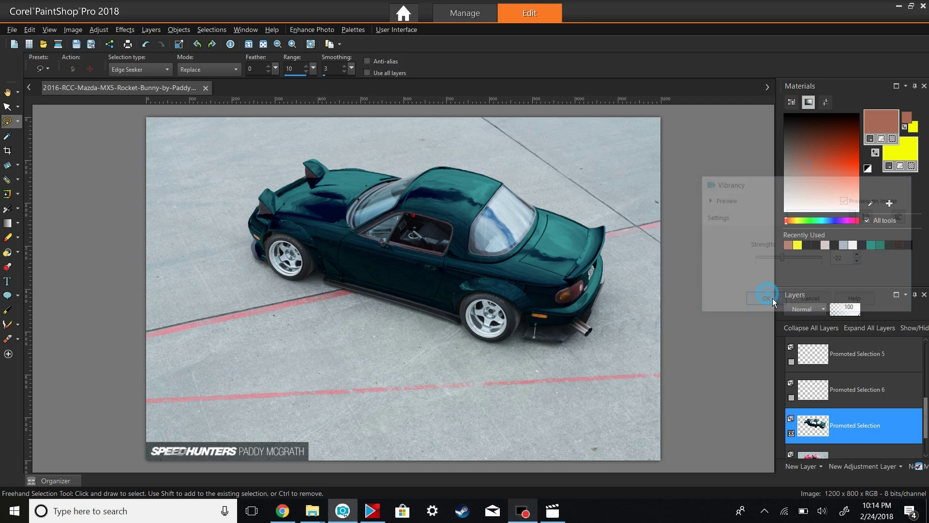
Merge all layers into one flattened background image
{"action": "right_click", "coordinate": [840, 418]}
{"action": "mouse_move", "coordinate": [818, 393]}
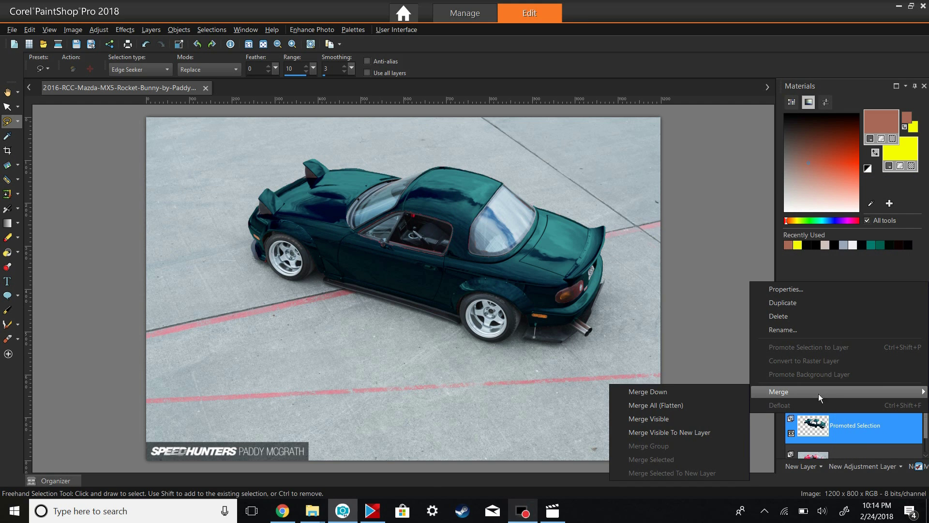
{"action": "left_click", "coordinate": [655, 405]}
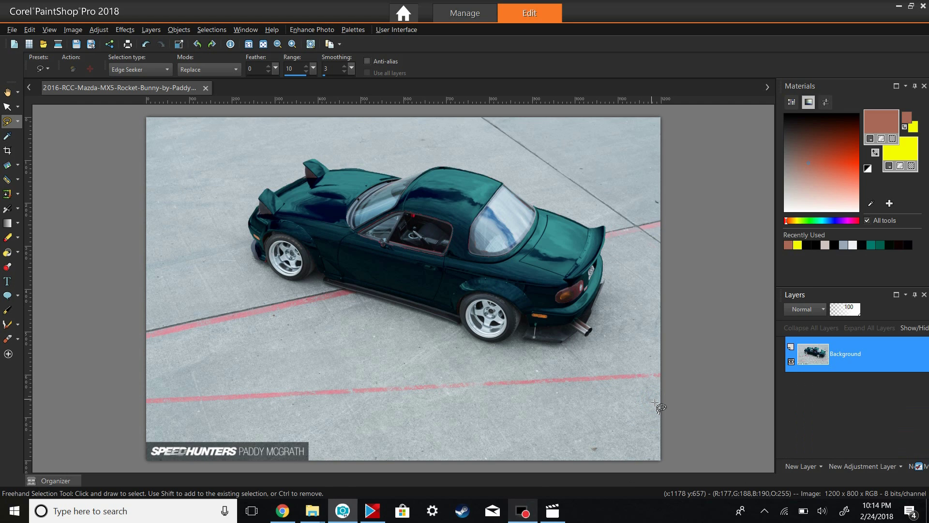